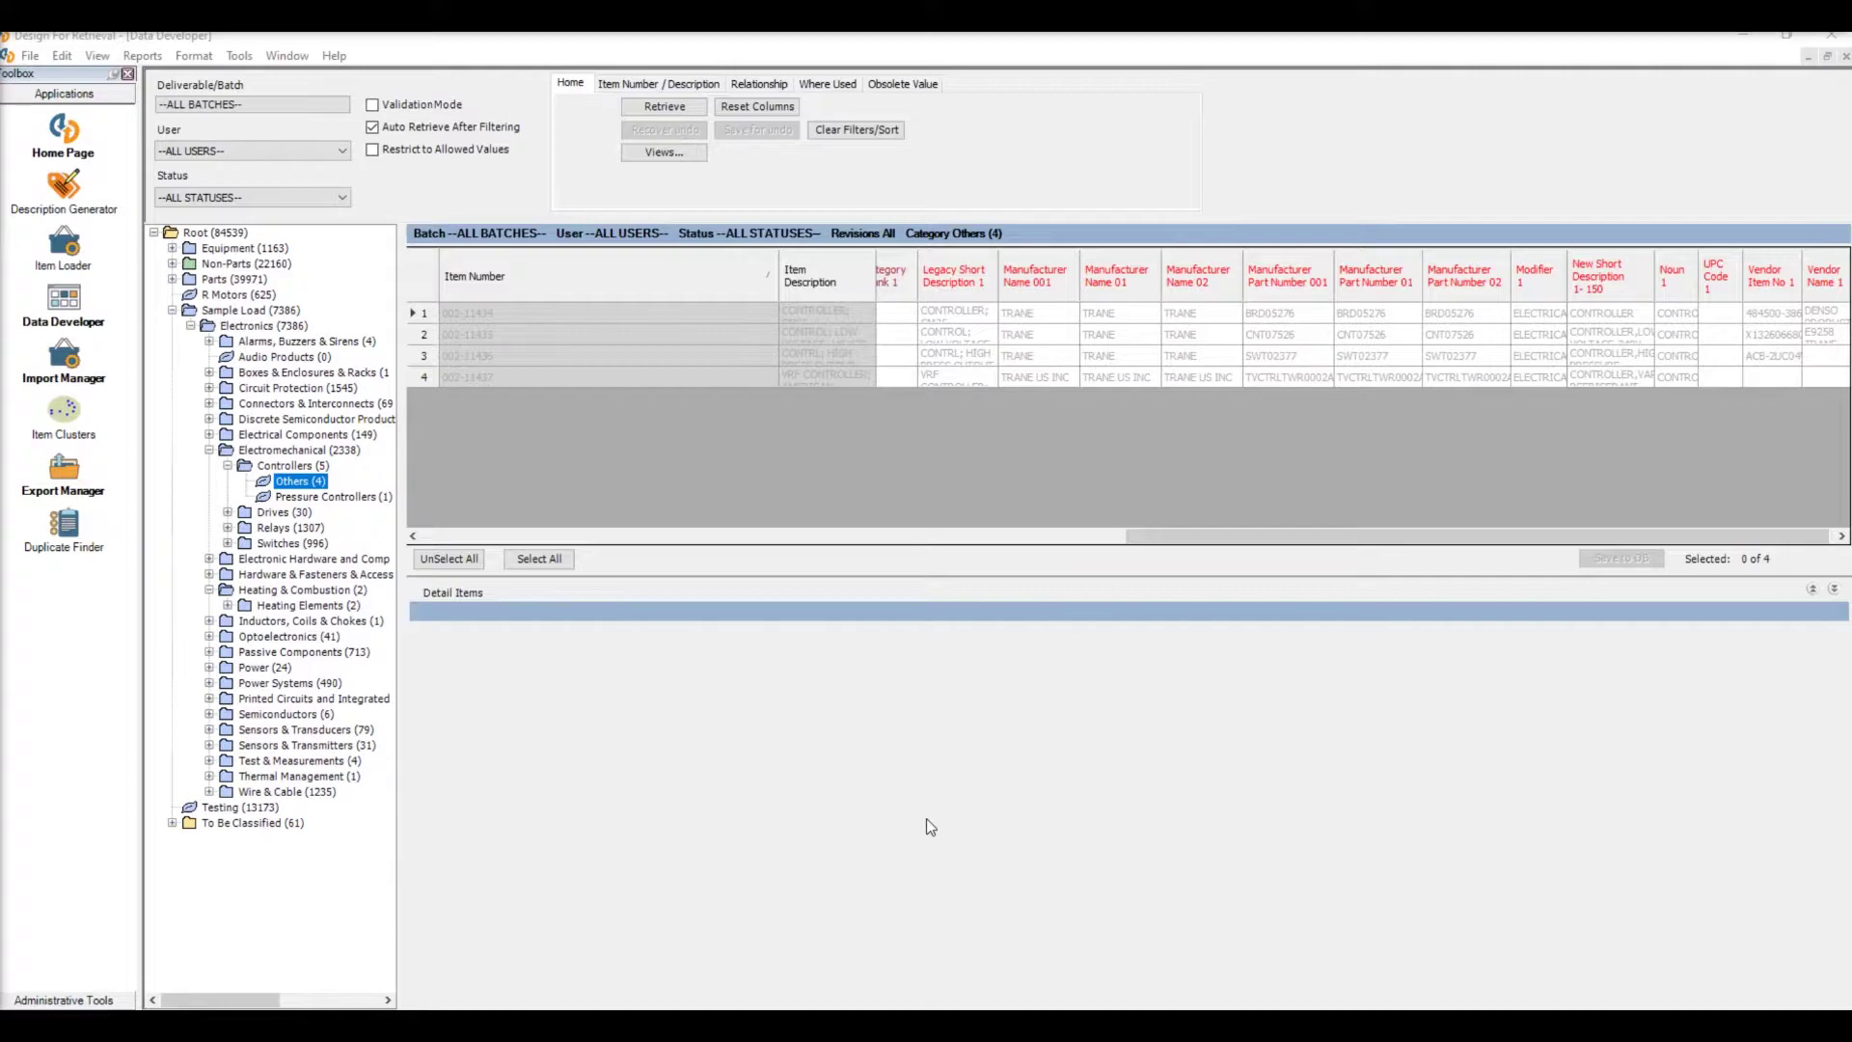
Step: Start a classification data export in Export Manager and name it "Sample Export"
click(67, 475)
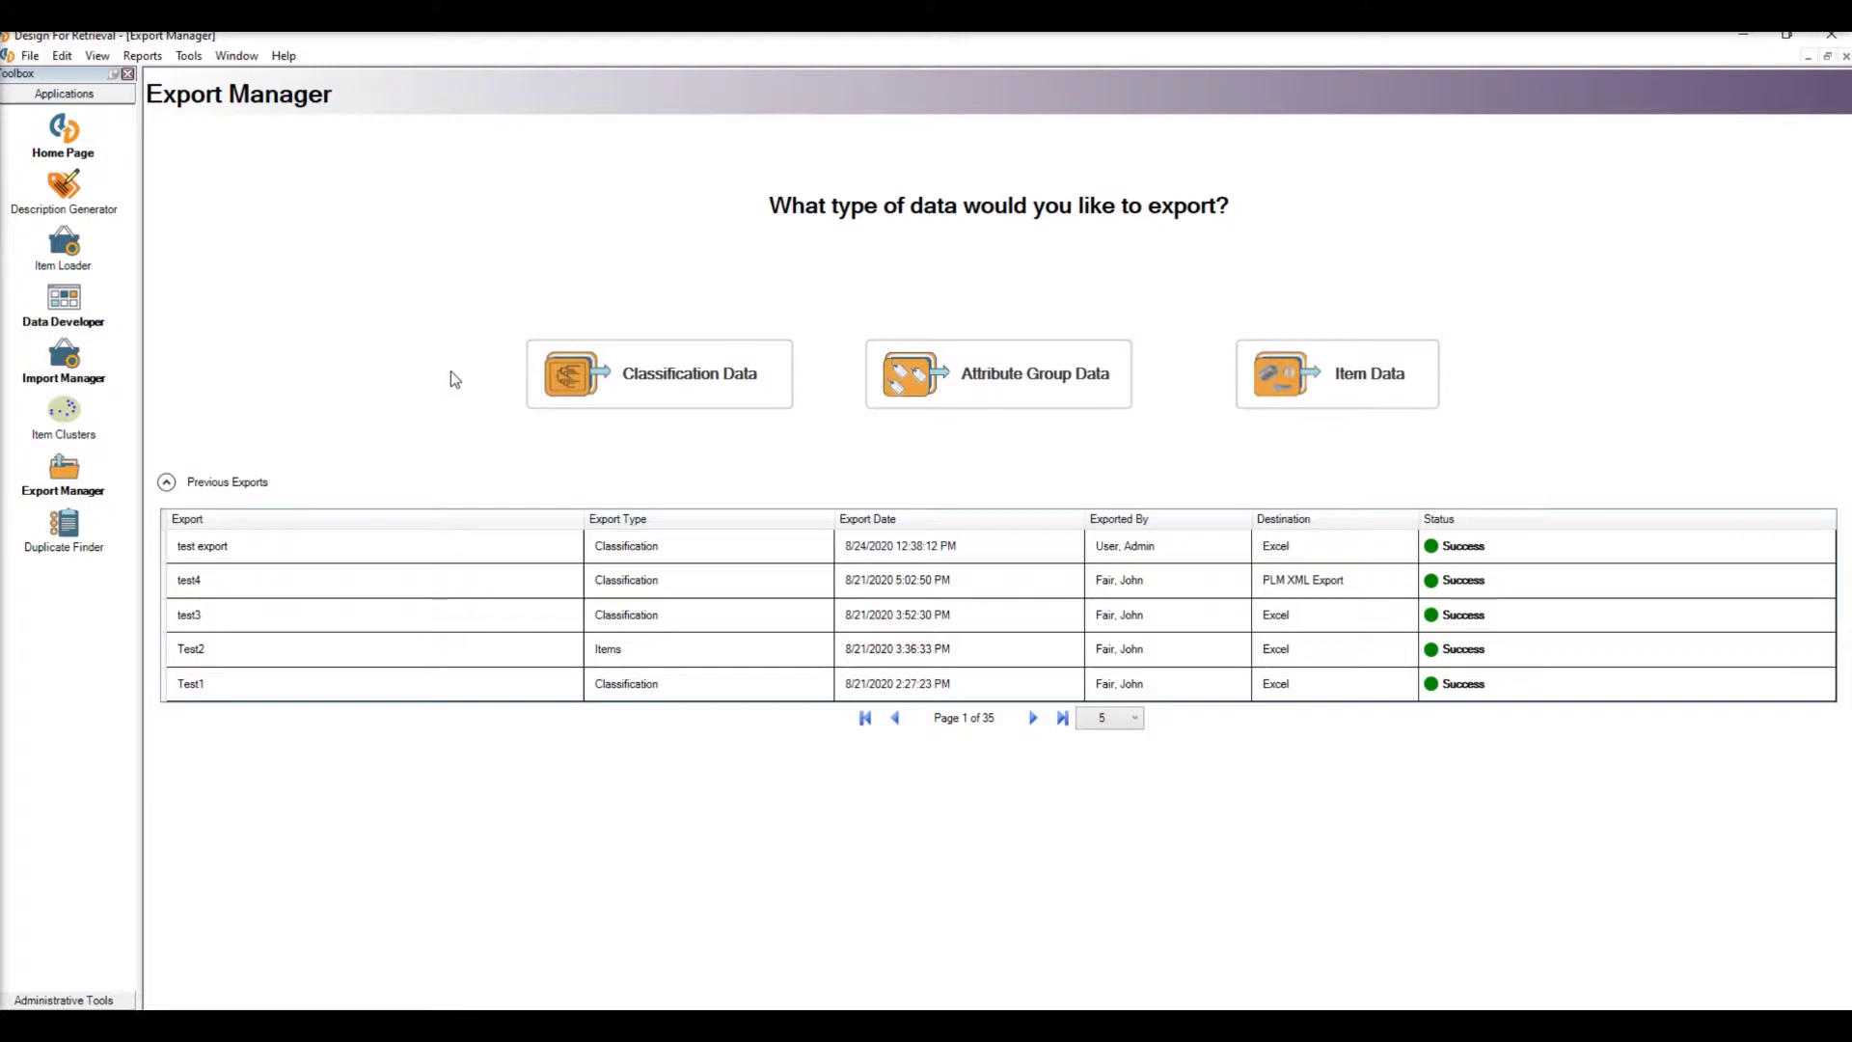
click(625, 375)
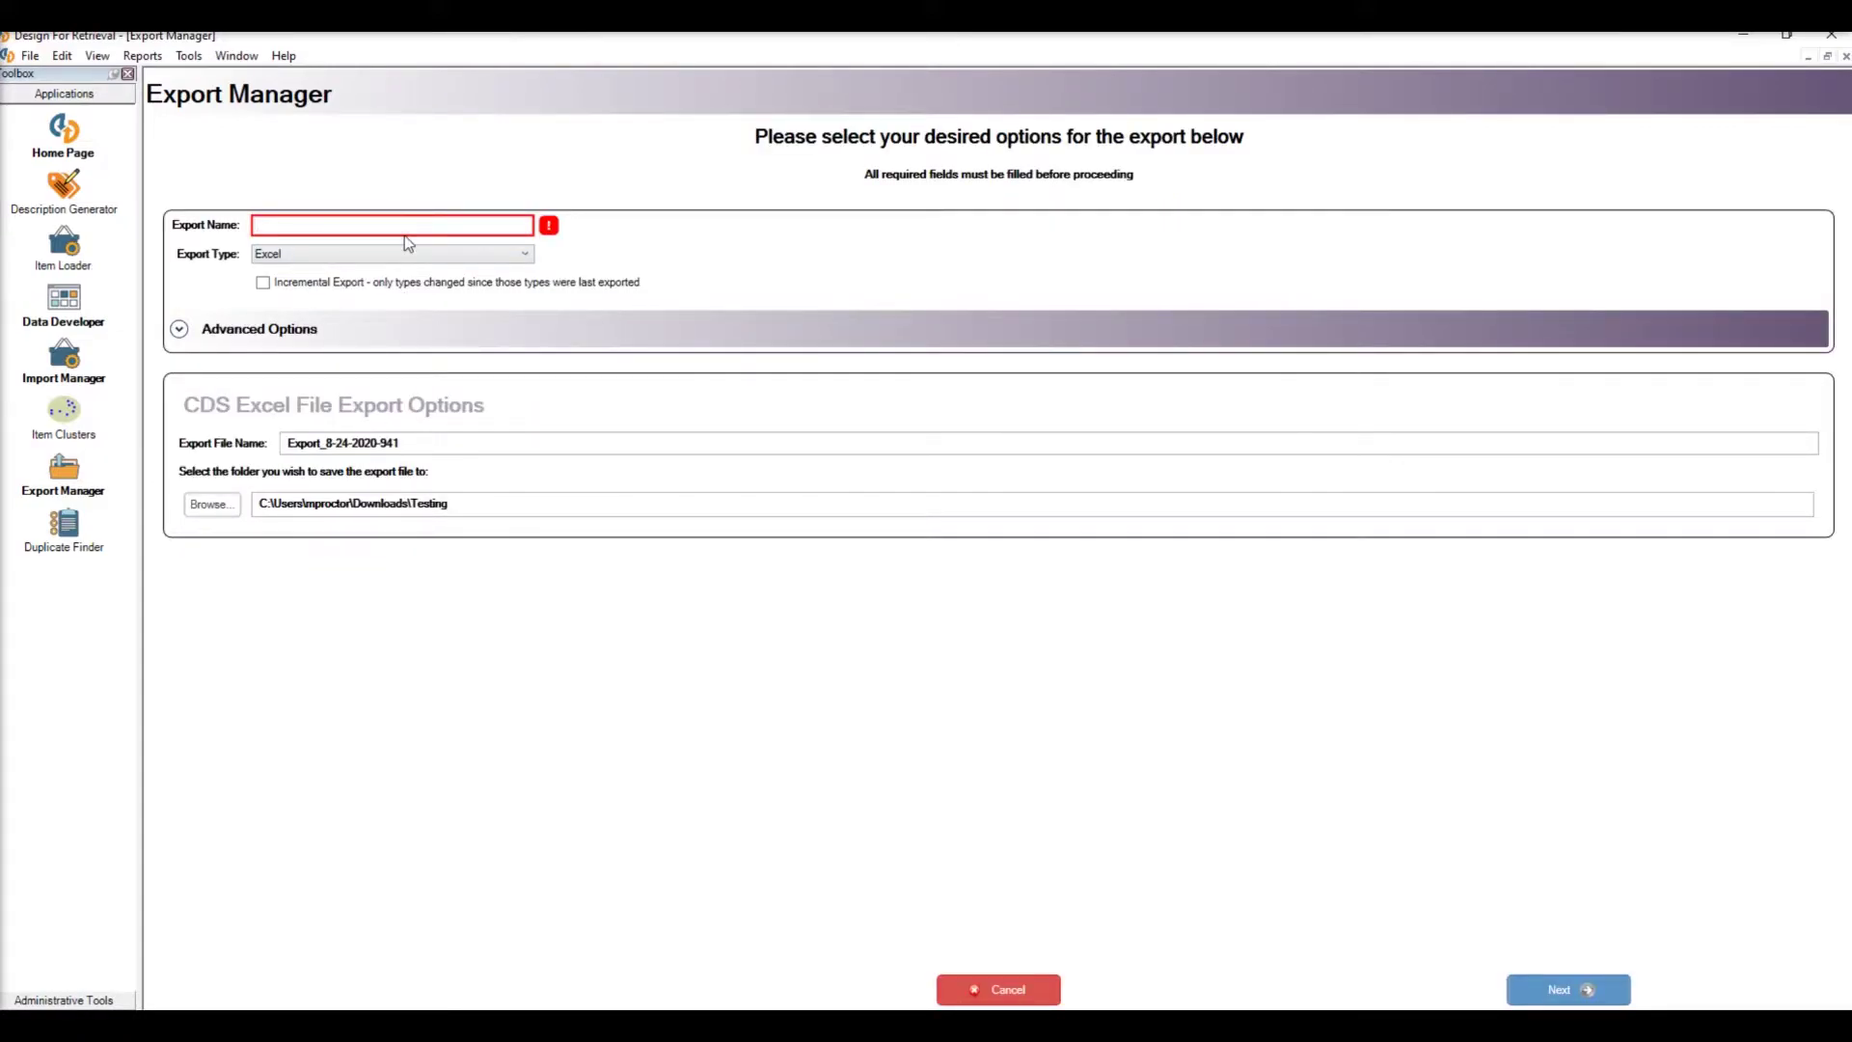
text(Sample Export)
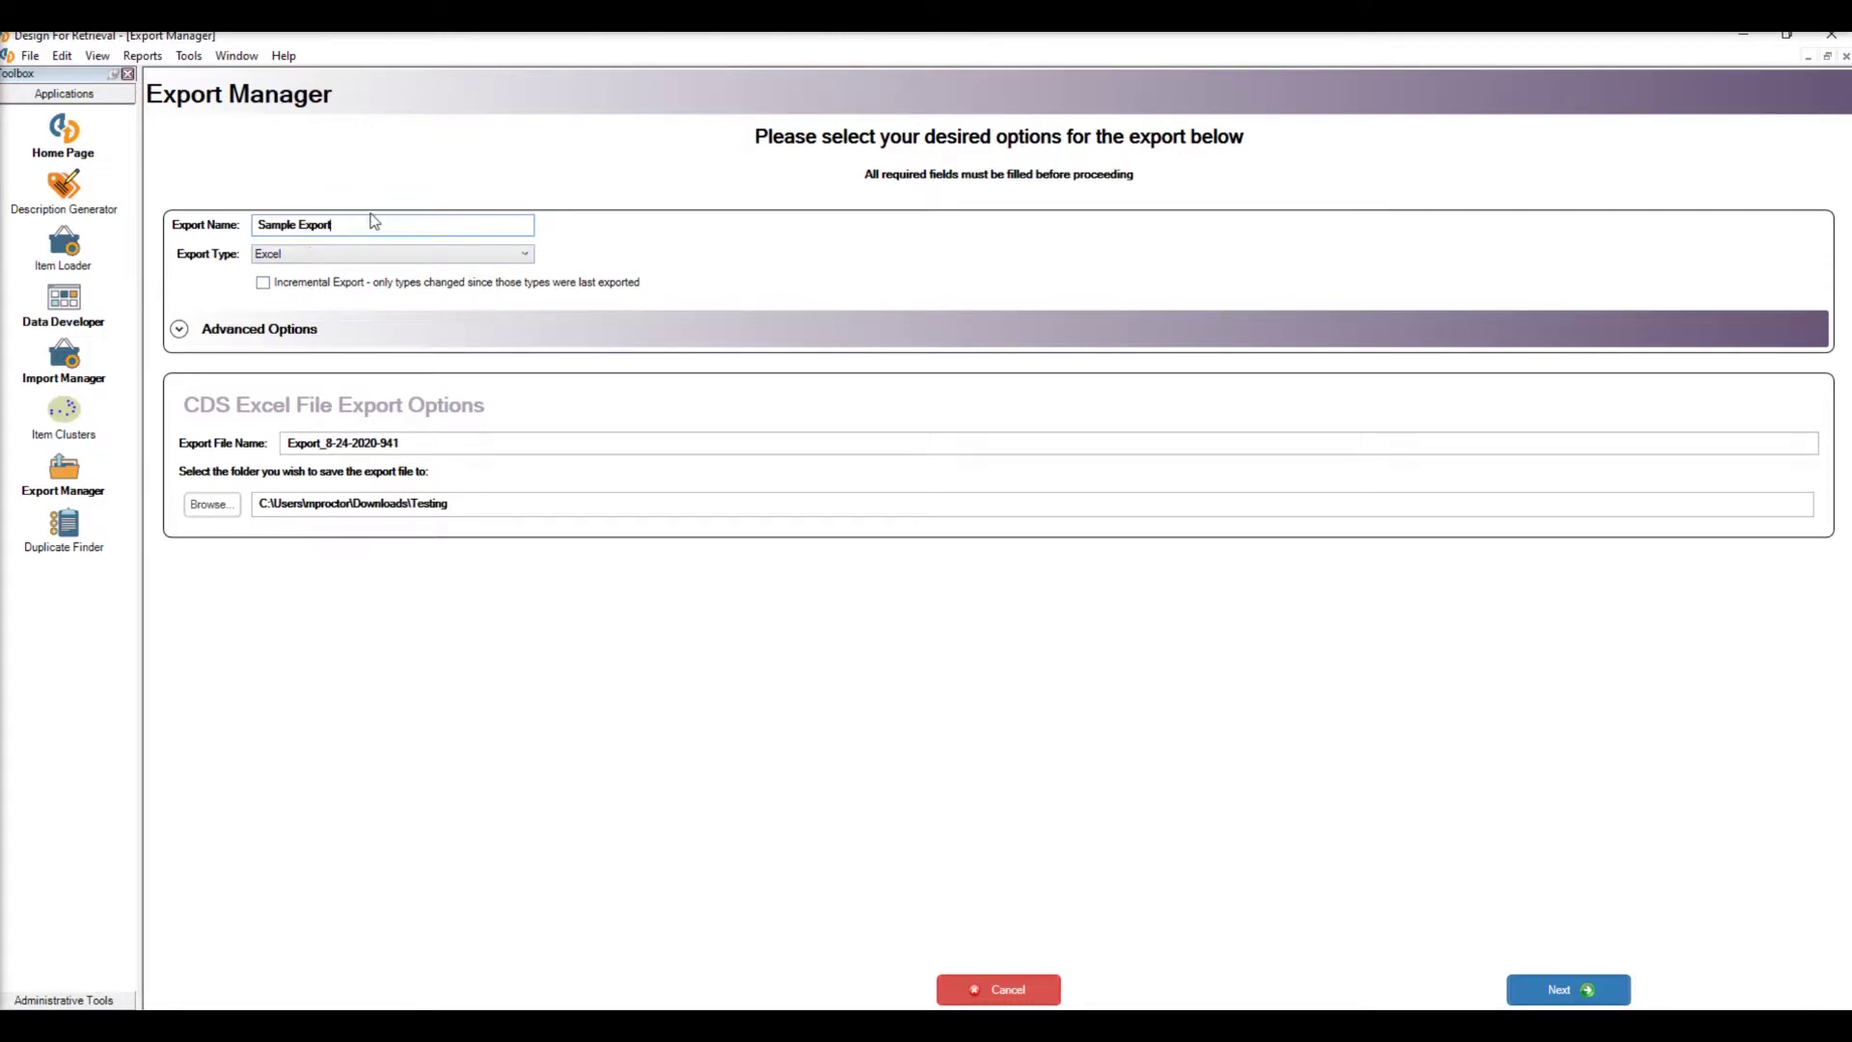
Step: Reuse the export name "Sample Export" as the export file name, keep Excel as the export type and proceed to the attribute filters
drag(363, 221, 247, 232)
key(ctrl+c)
click(437, 444)
drag(413, 439, 279, 446)
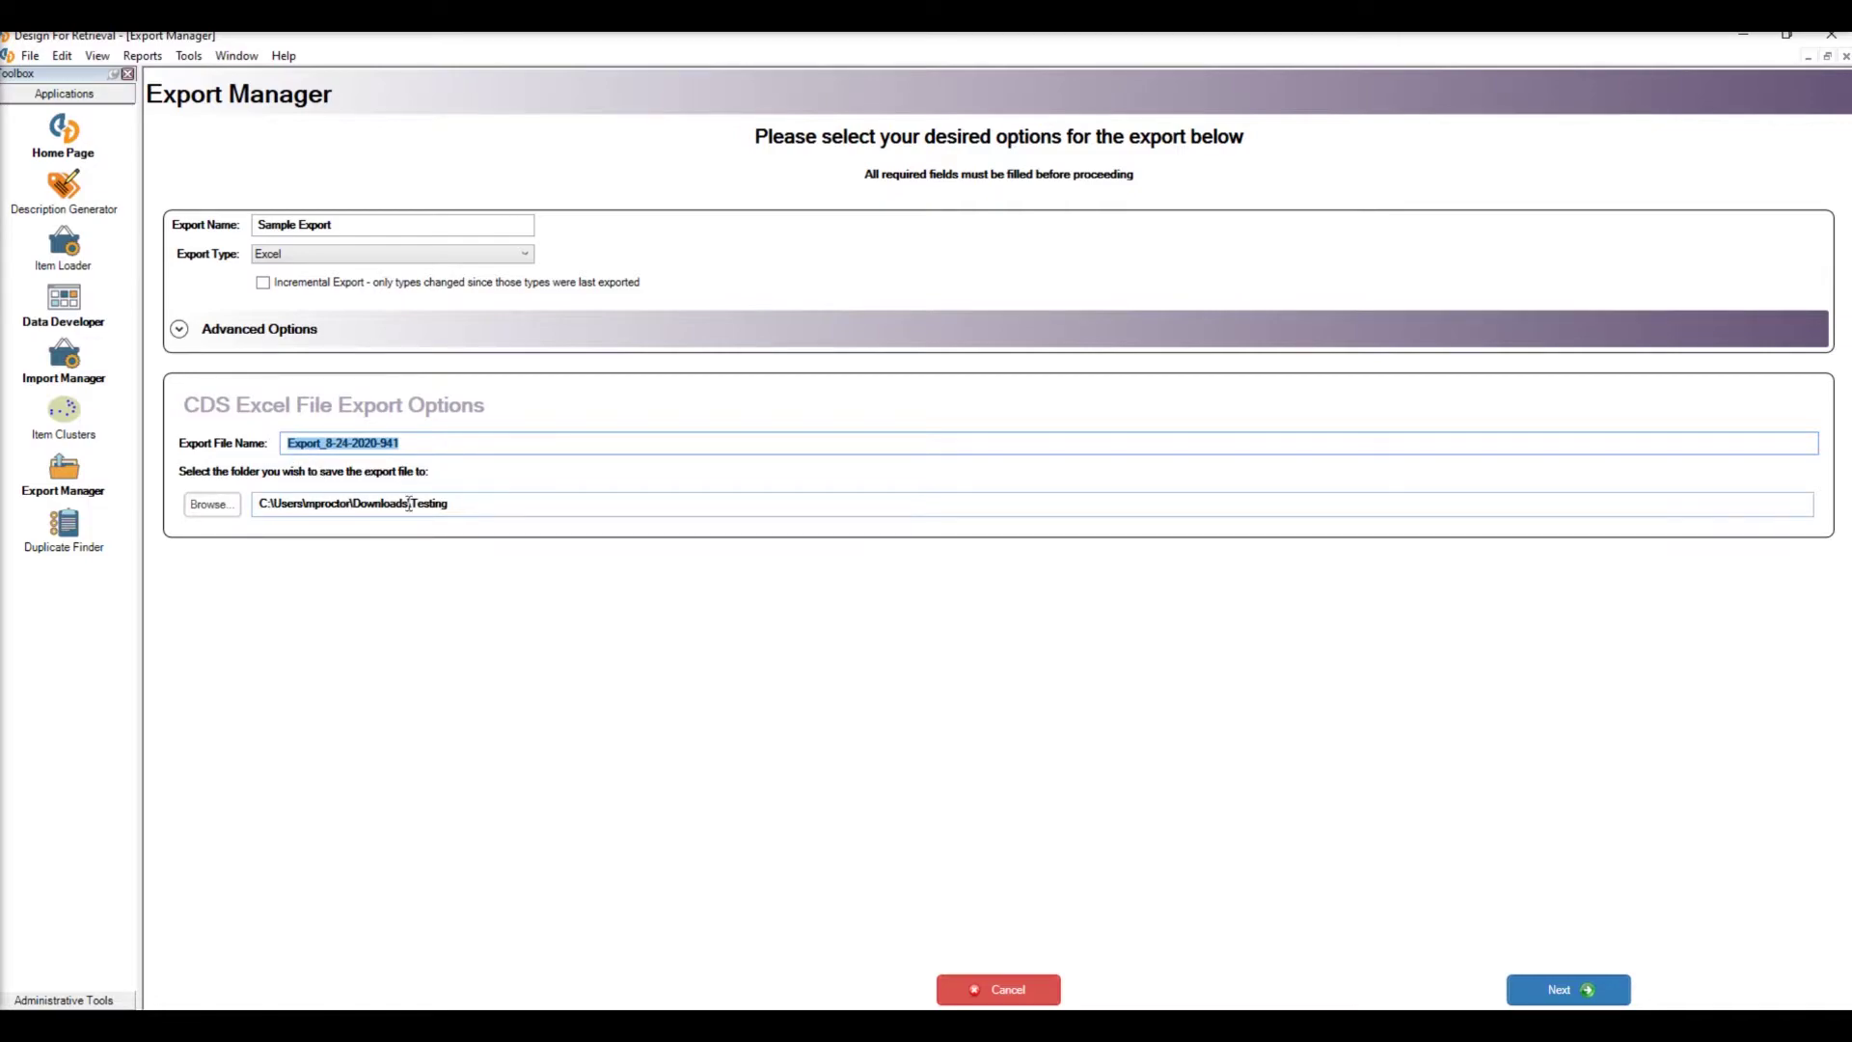
key(ctrl+v)
click(302, 256)
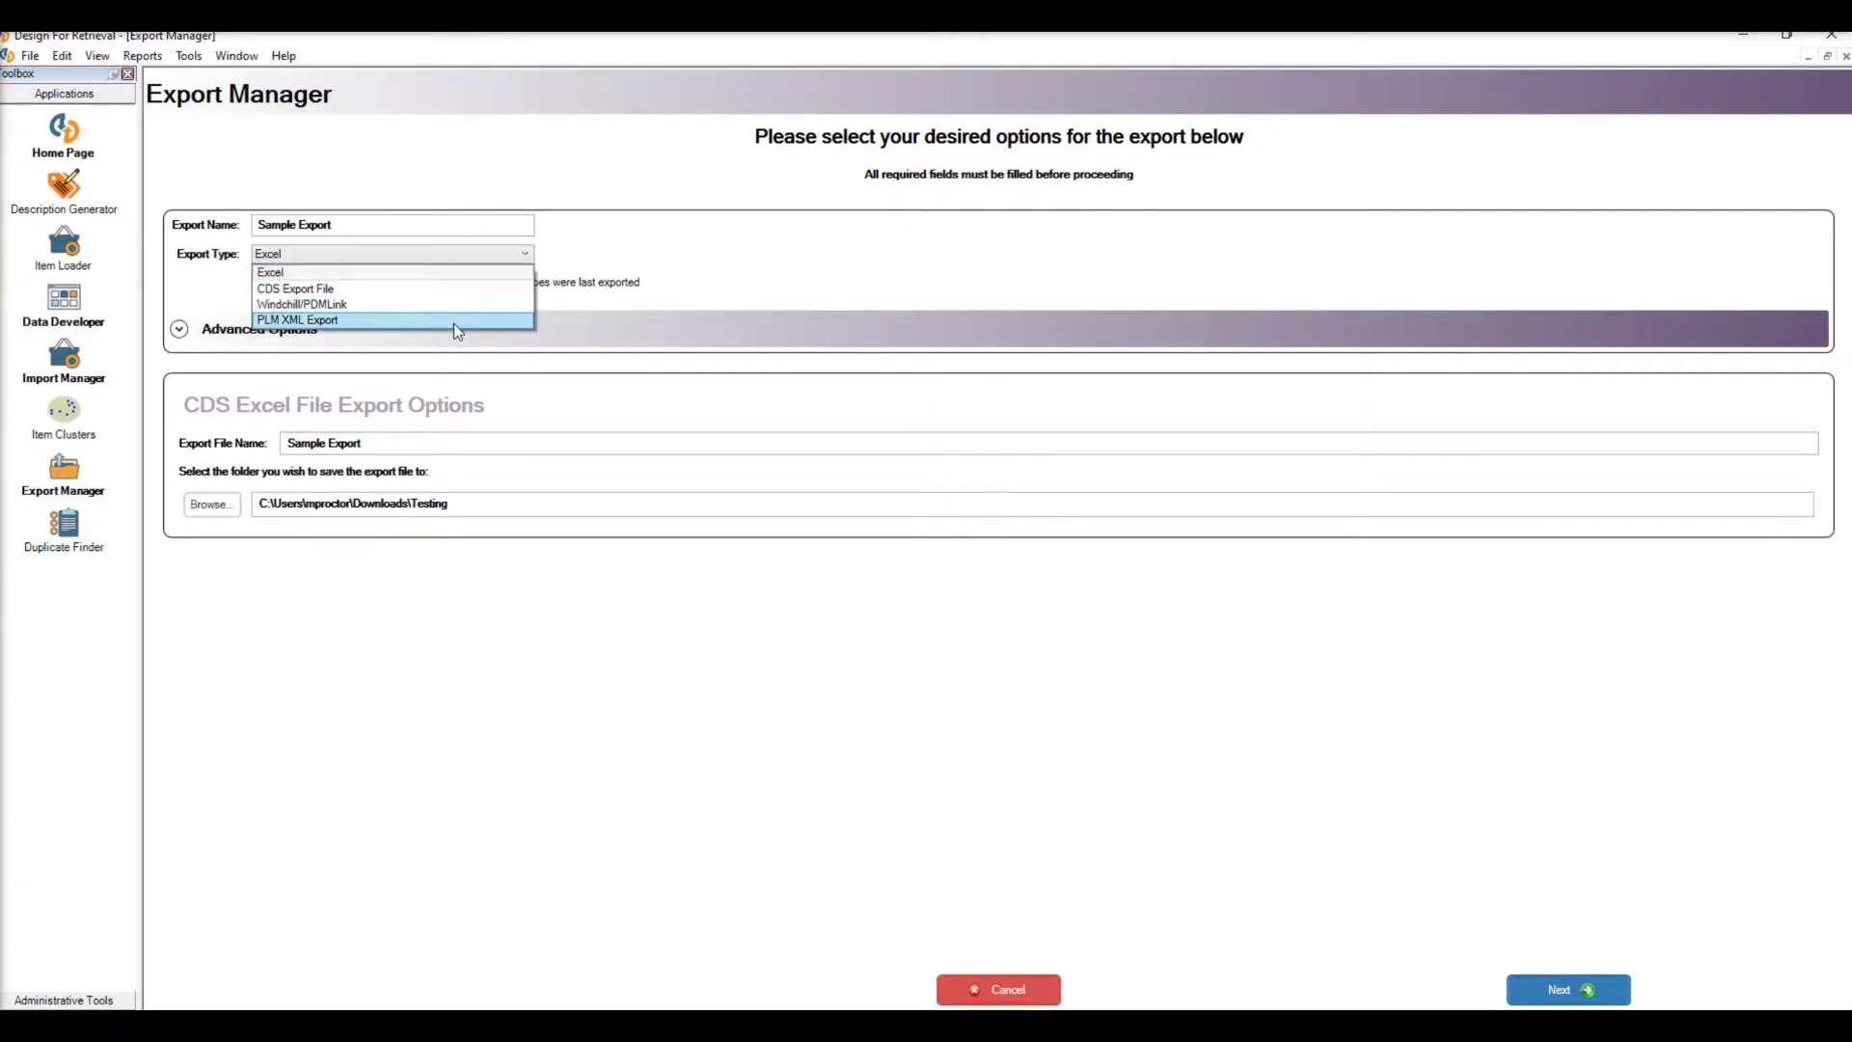
click(683, 261)
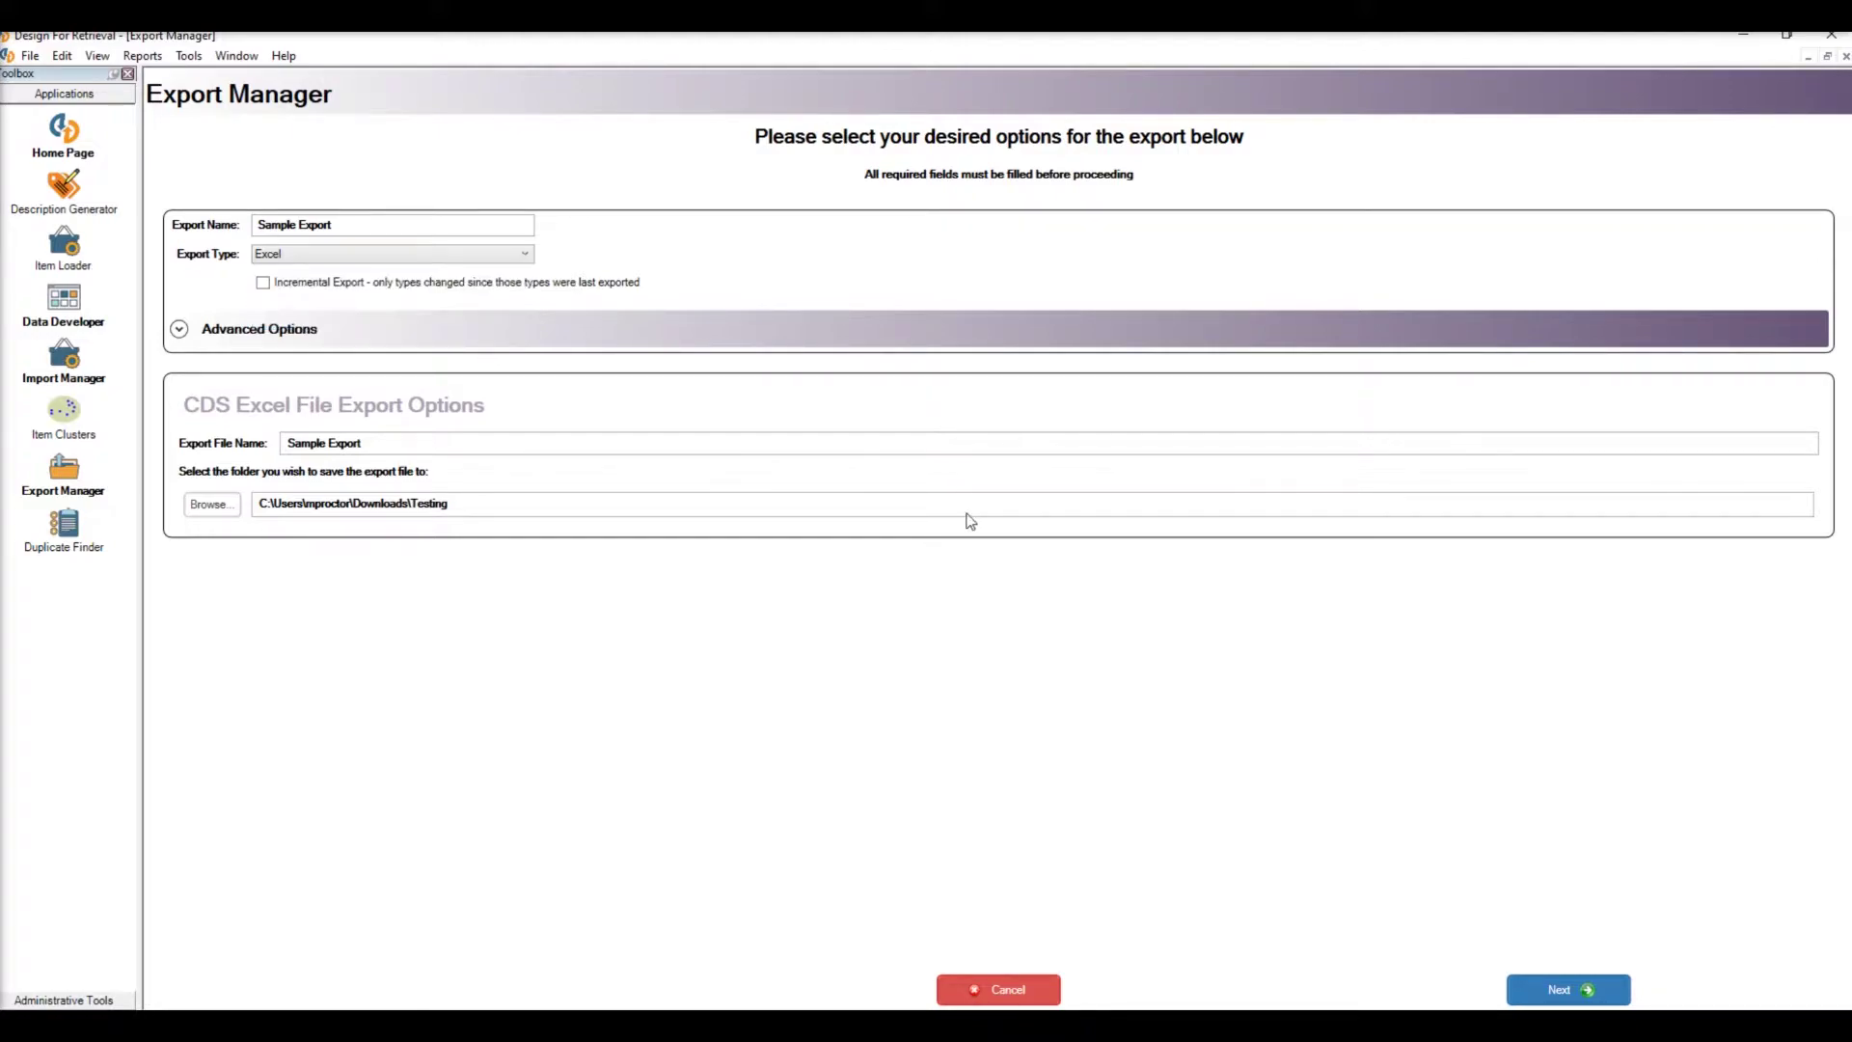
click(1560, 990)
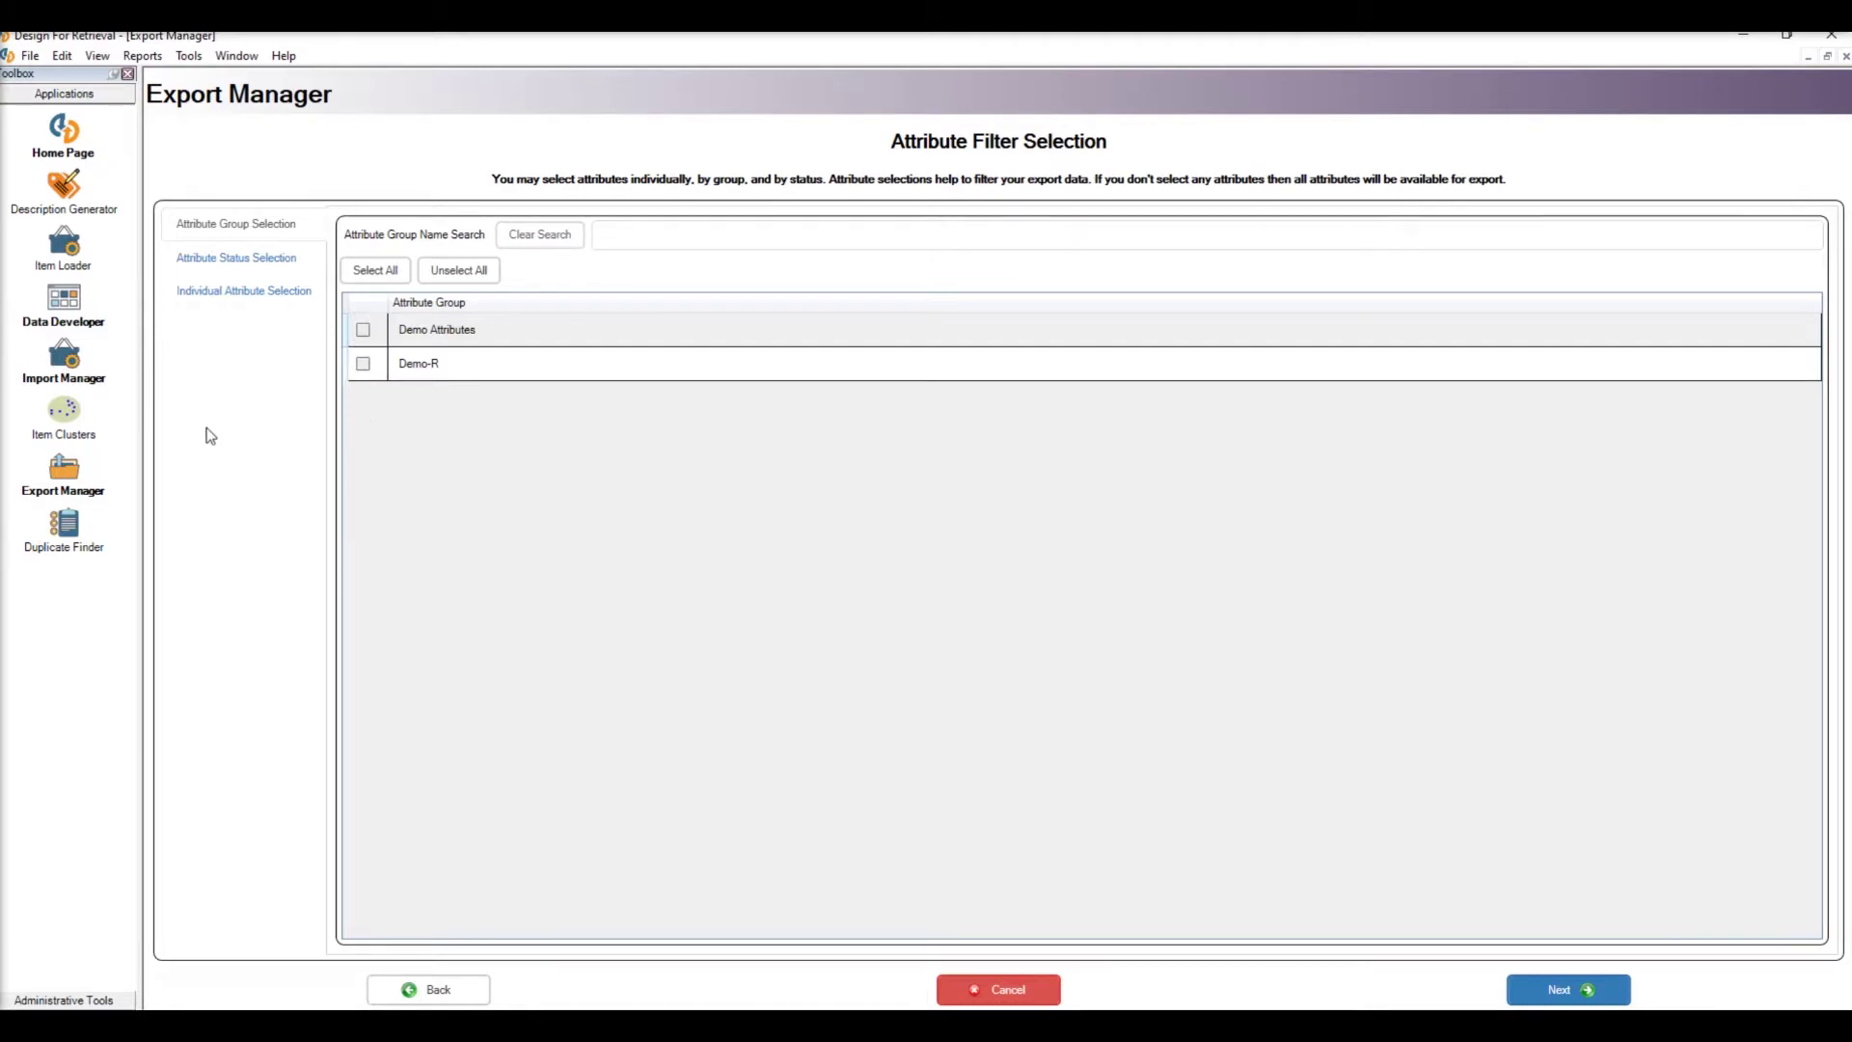
Step: Review the attribute status and individual attribute filters, leave every attribute unselected and continue to category selection
click(250, 264)
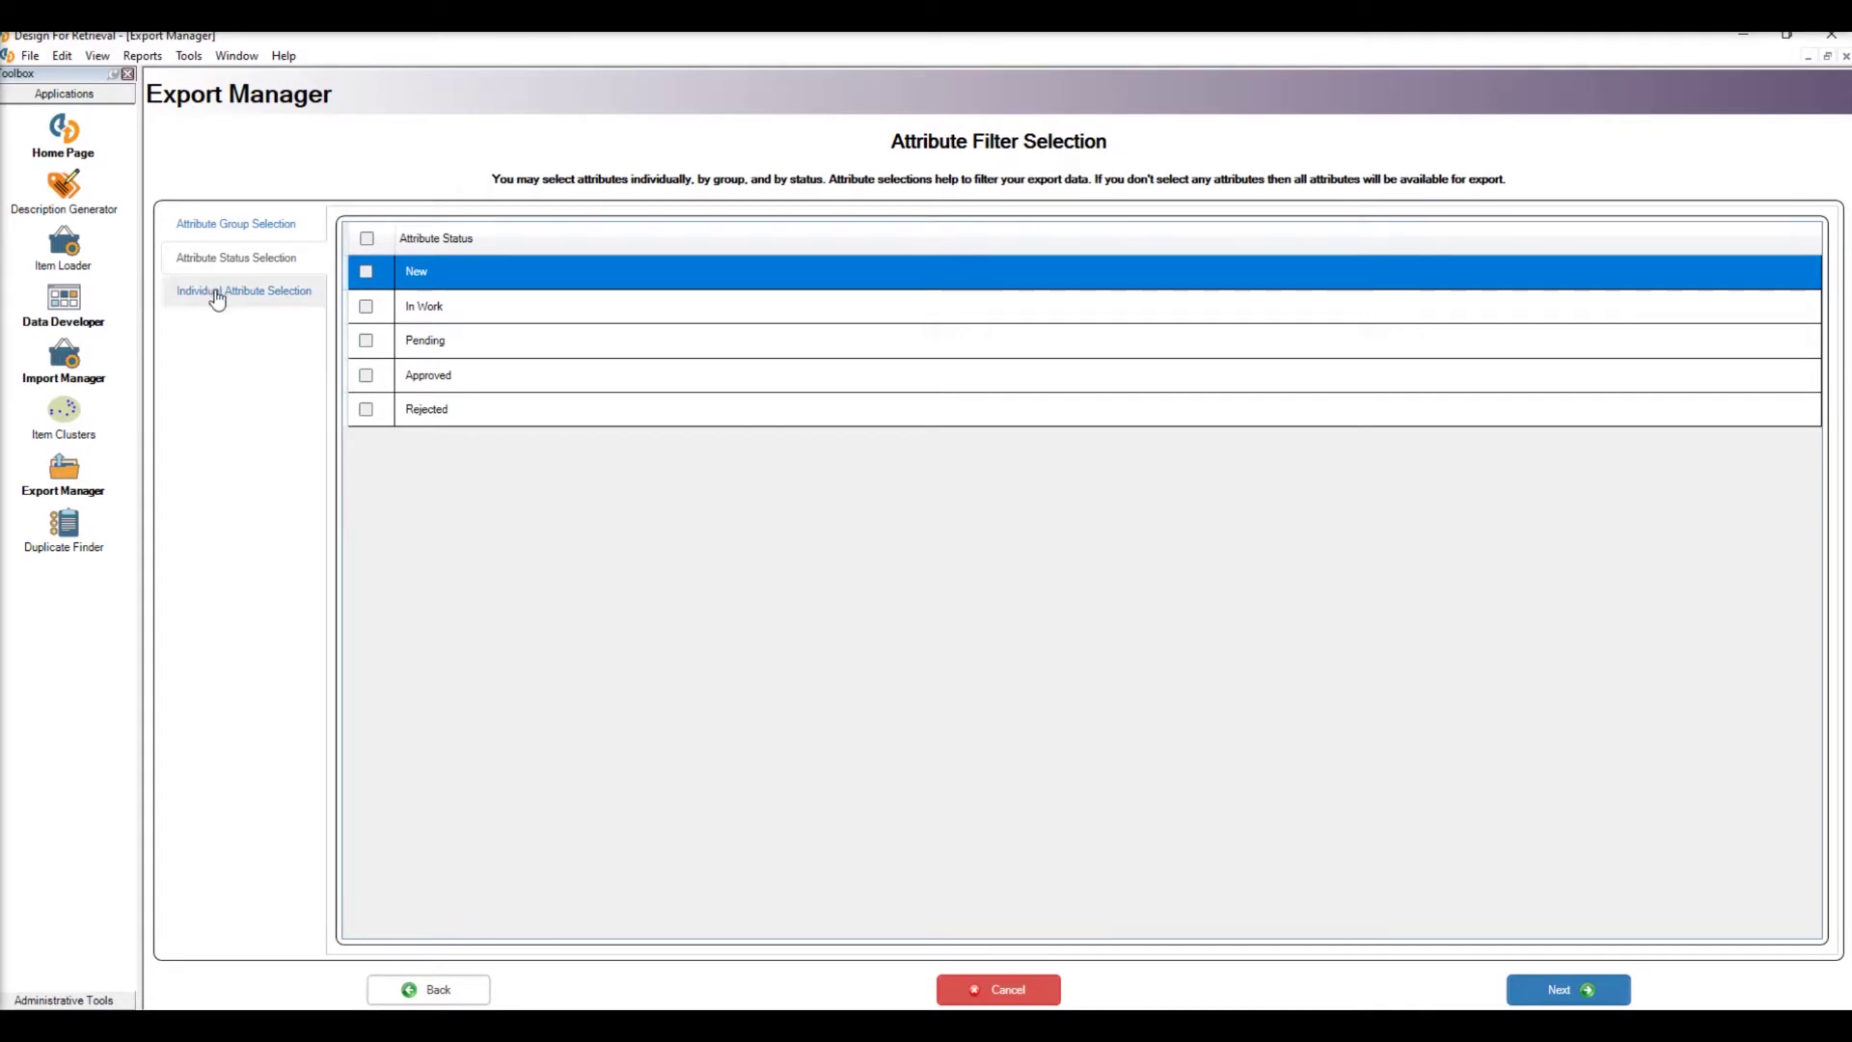
click(208, 295)
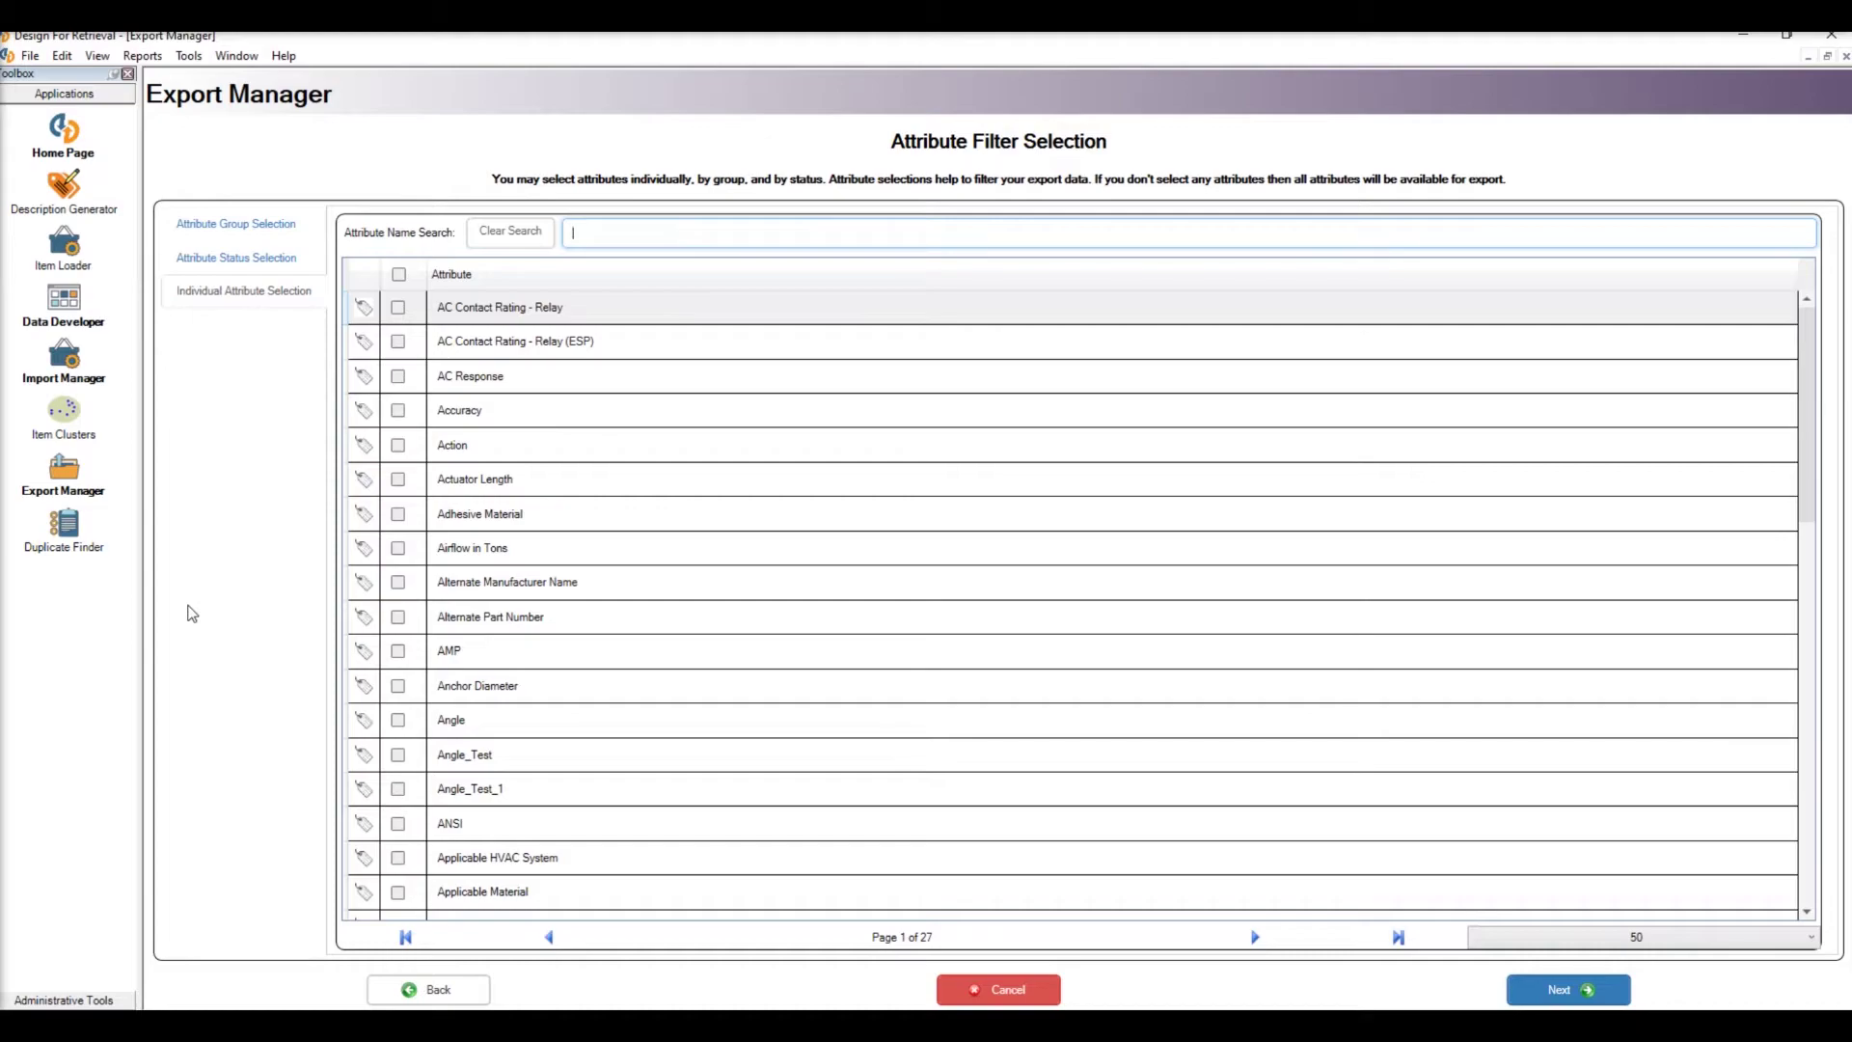
click(1553, 988)
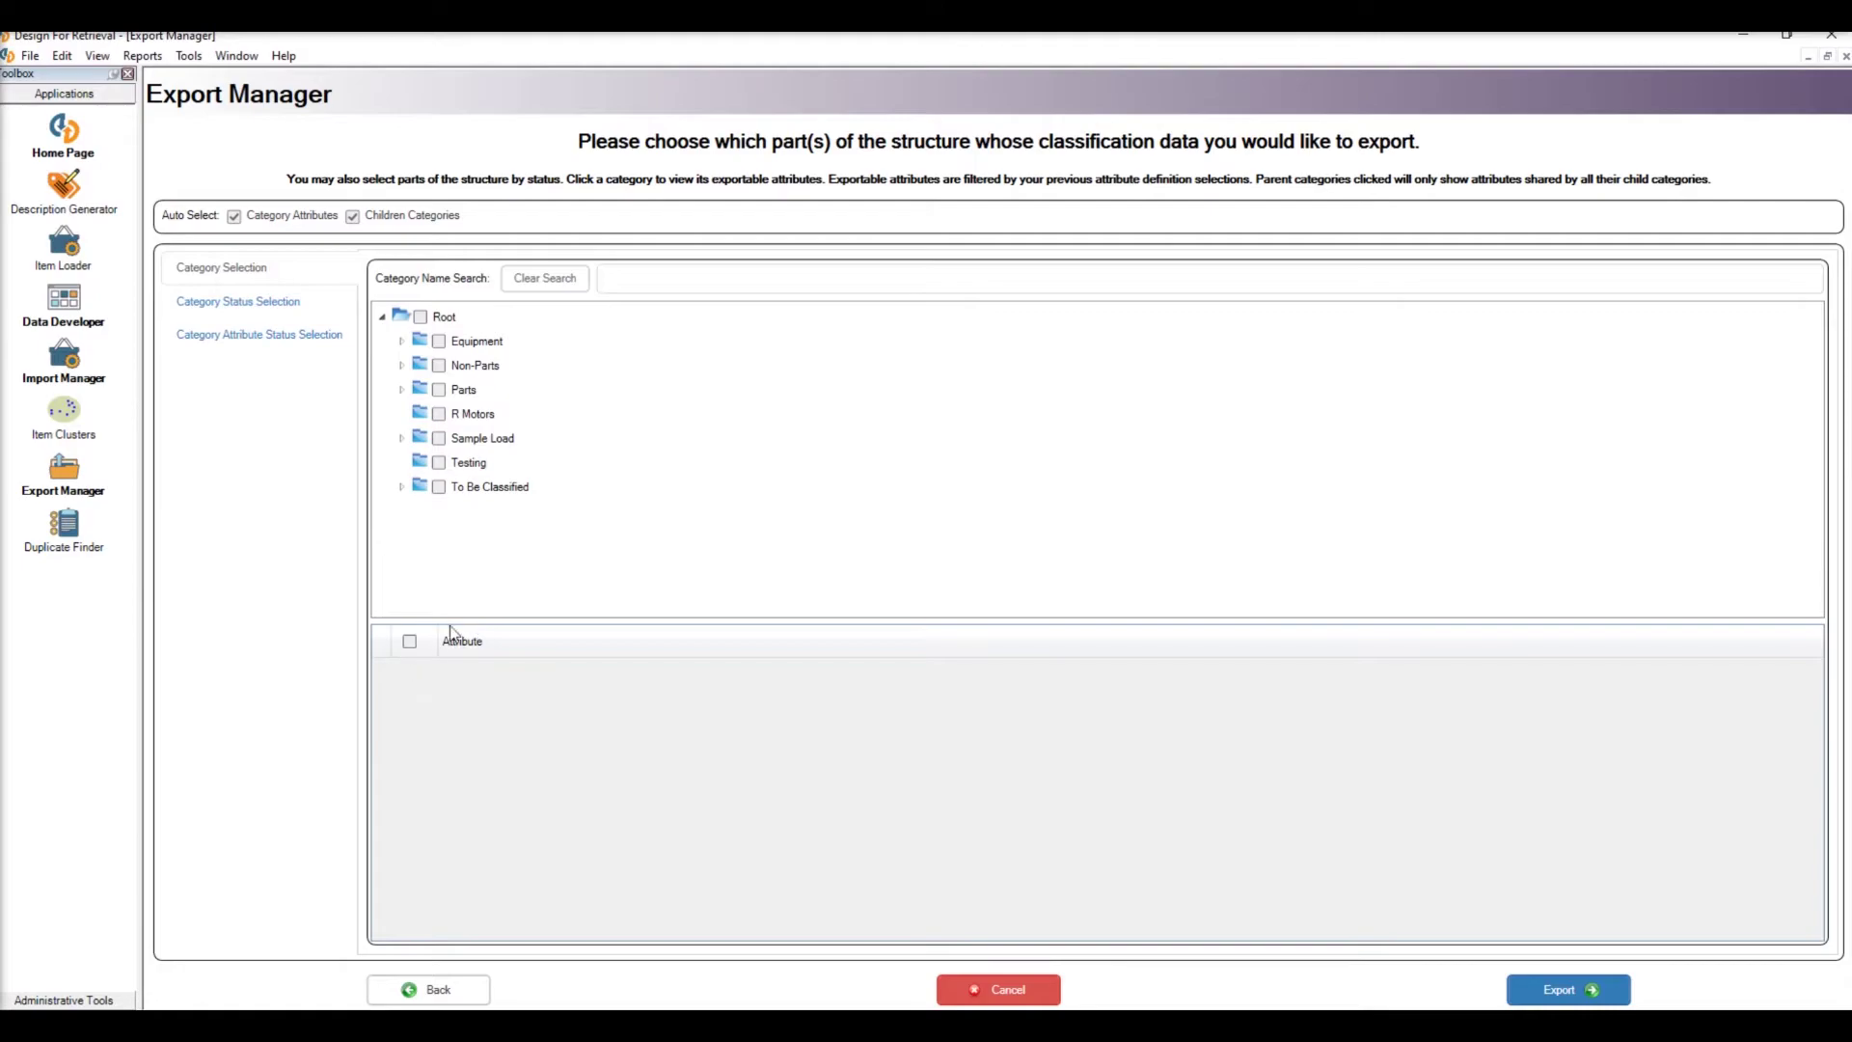
Step: Select the Controllers and Relays categories under Sample Load > Electronics > Electromechanical, and run the export through to completion
click(401, 440)
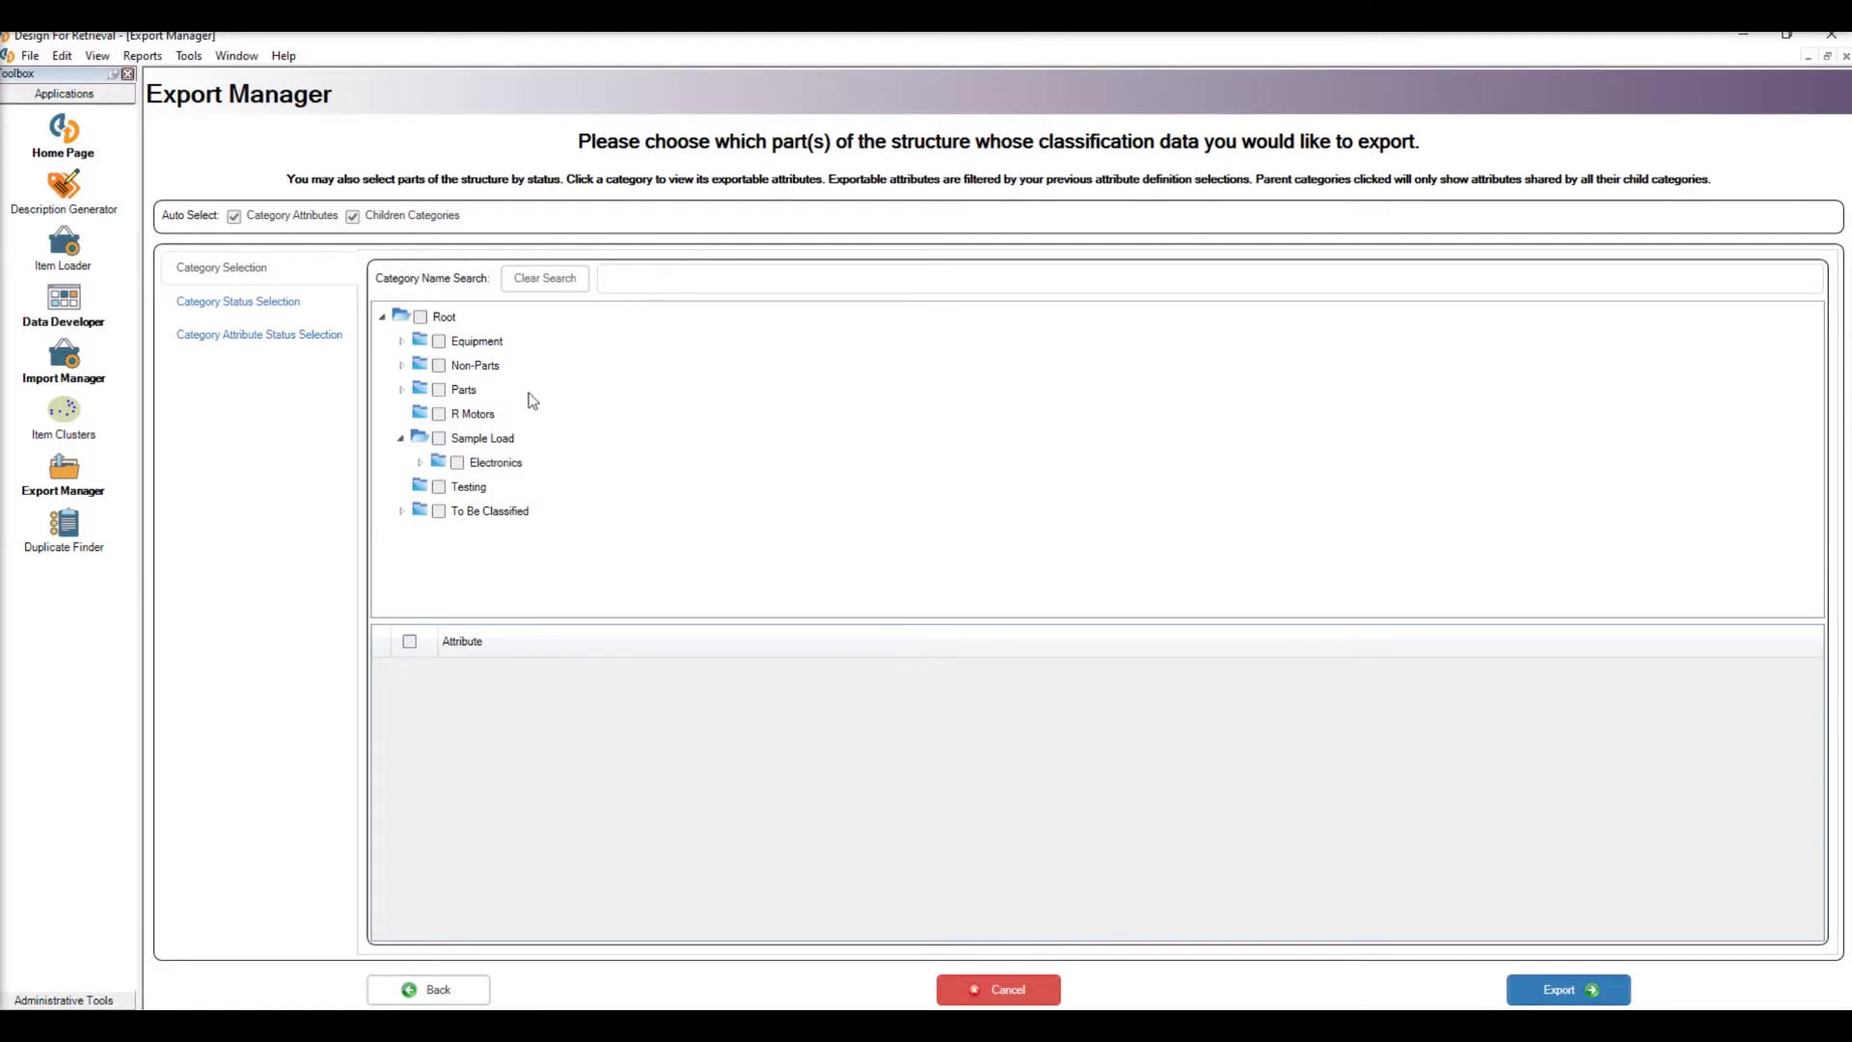
click(421, 462)
scroll(473, 471, down, 2)
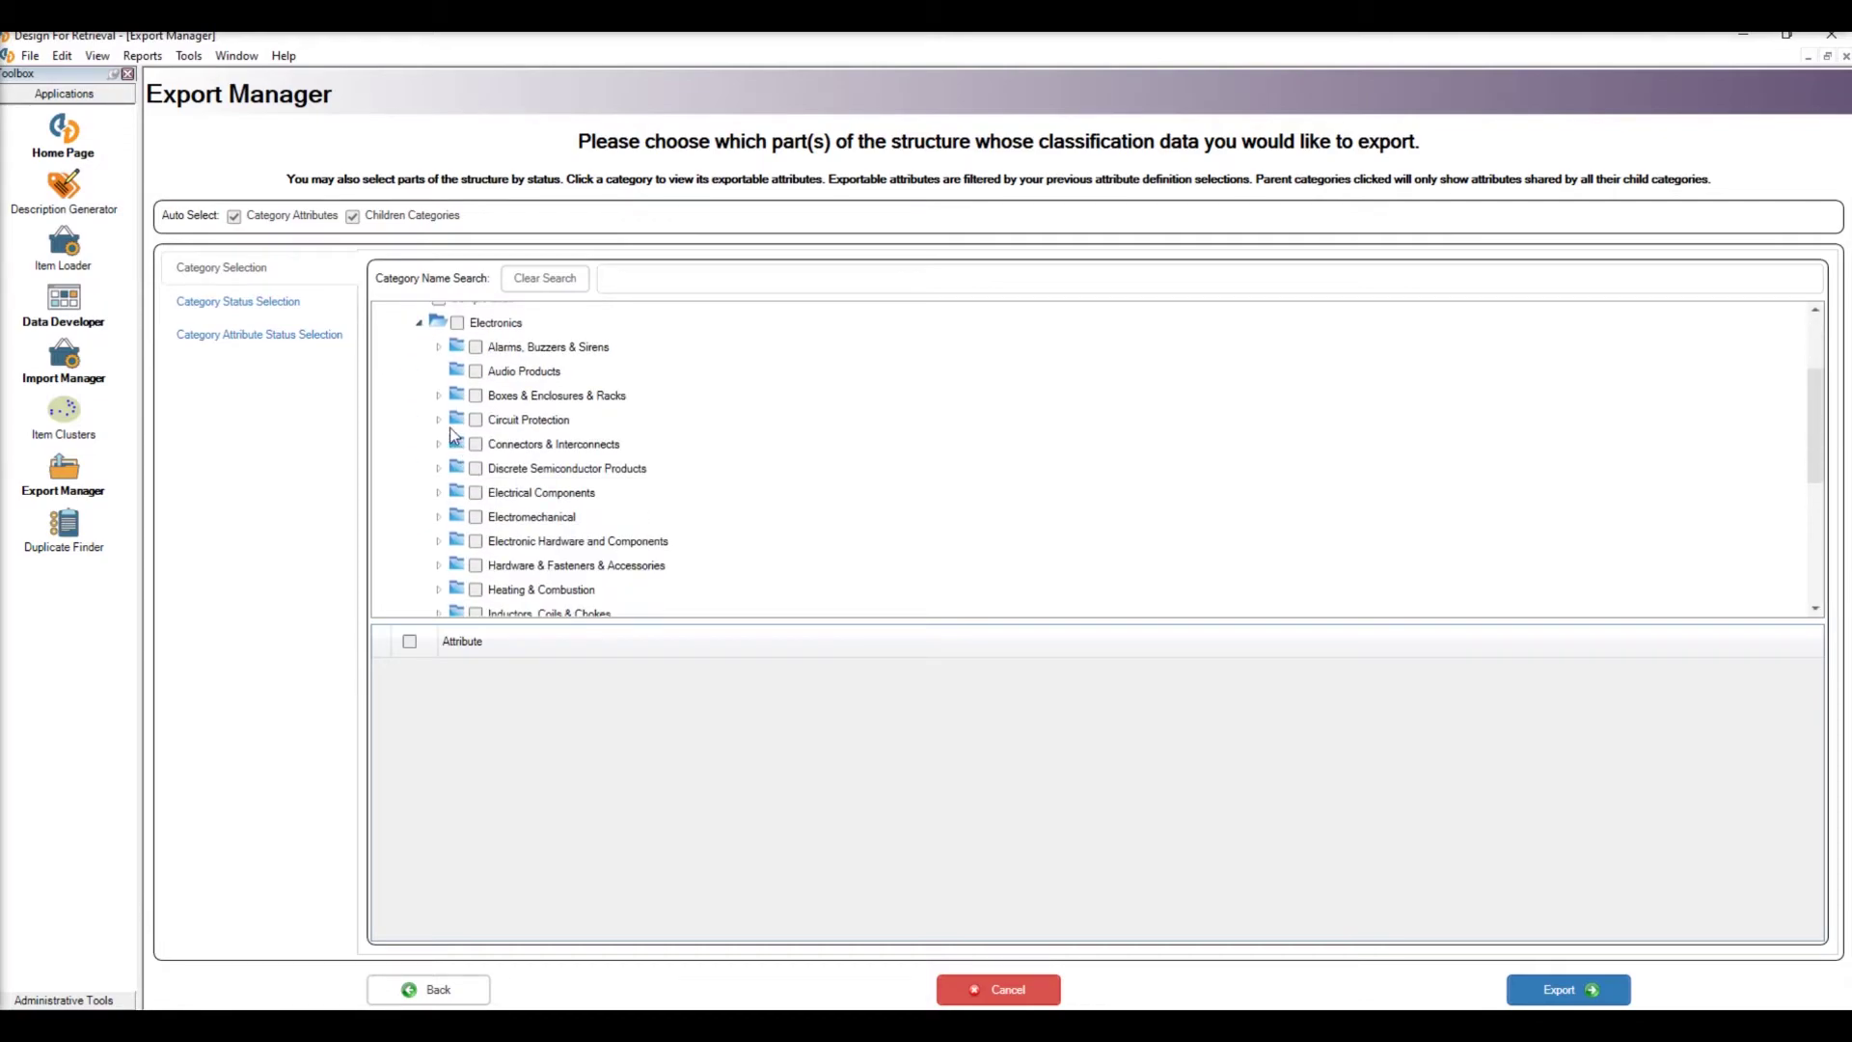
click(438, 517)
scroll(459, 501, down, 2)
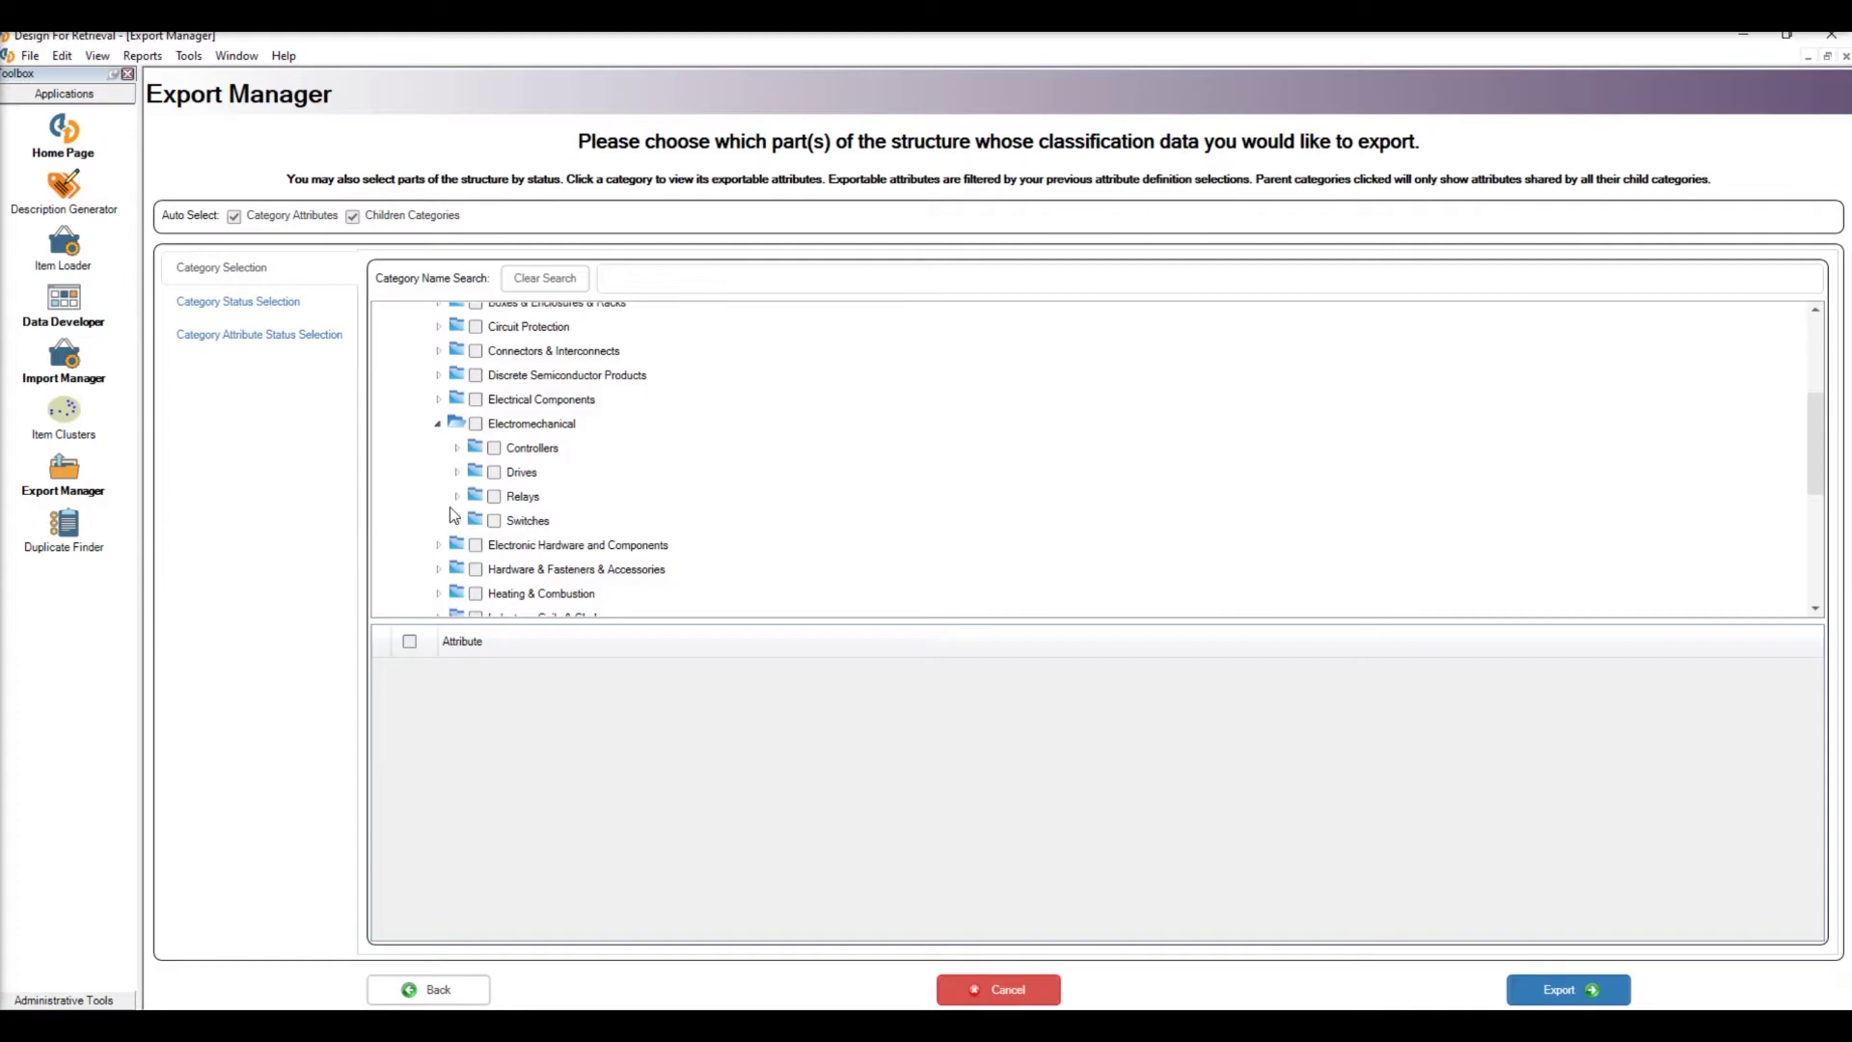
click(494, 448)
click(494, 498)
click(1581, 989)
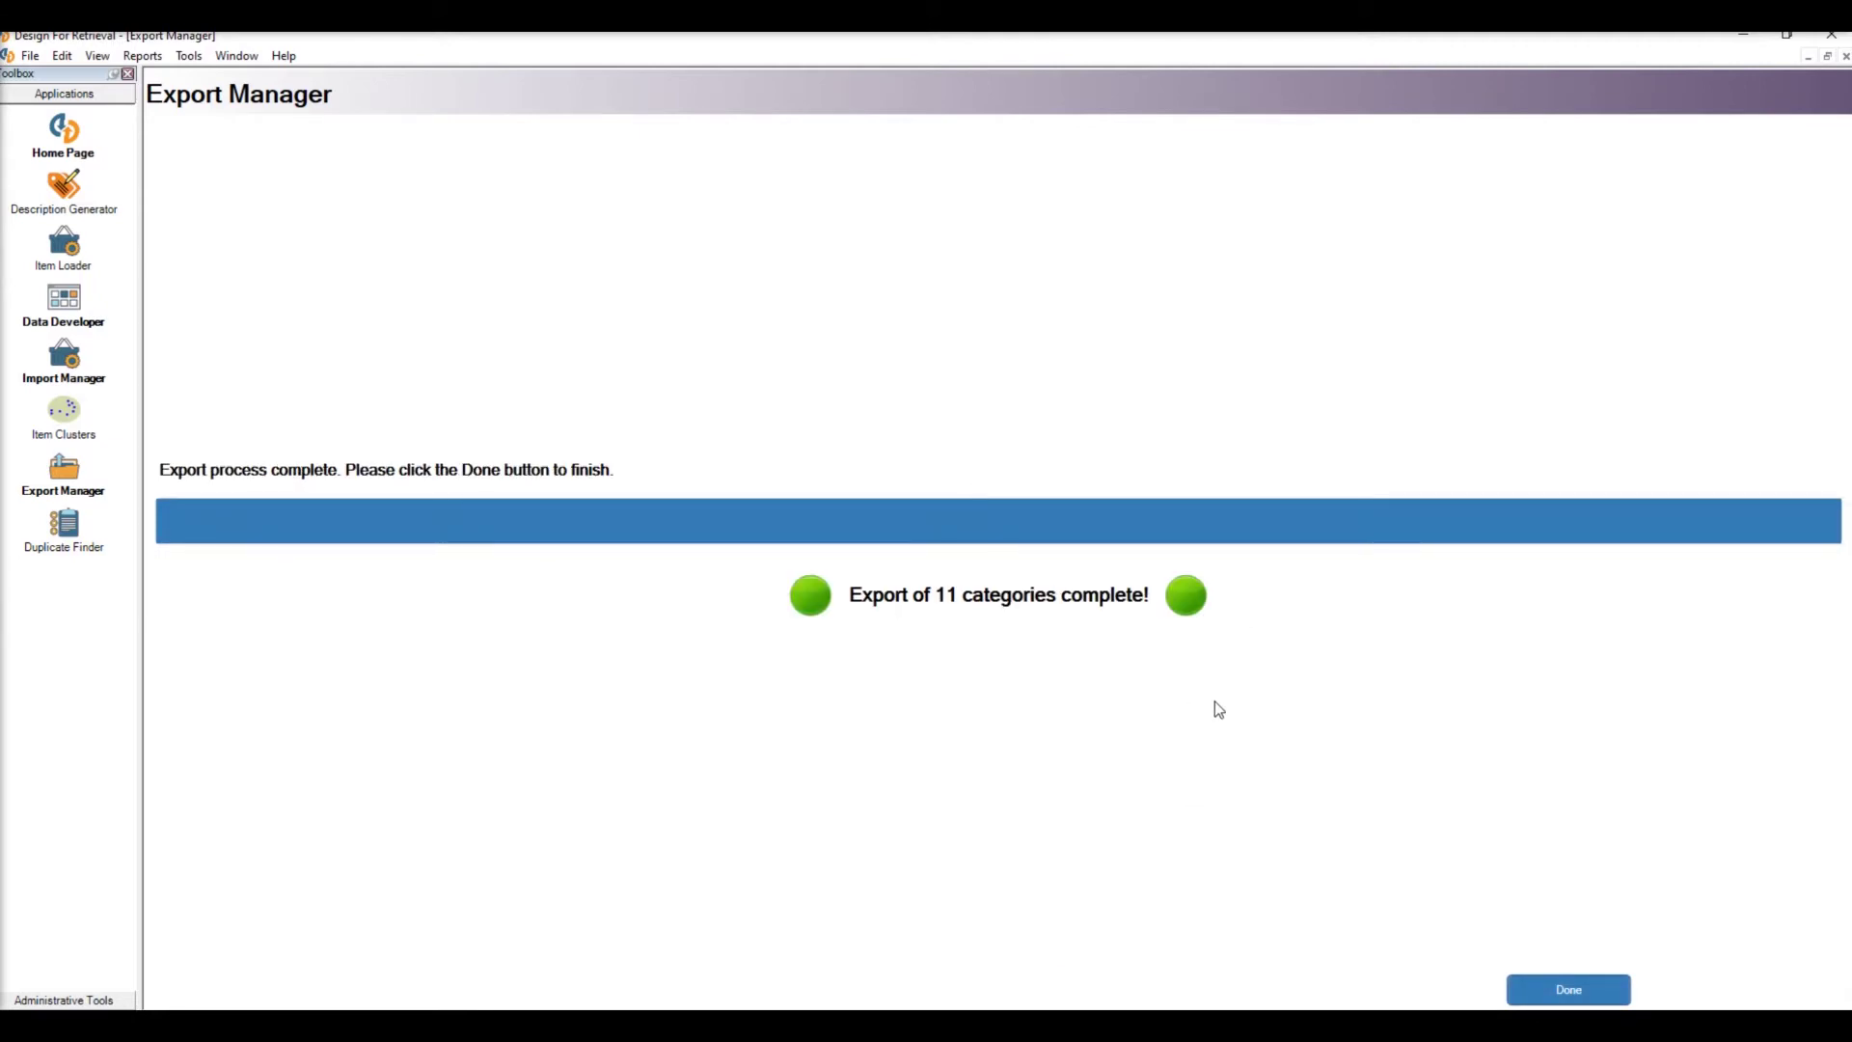
click(1551, 994)
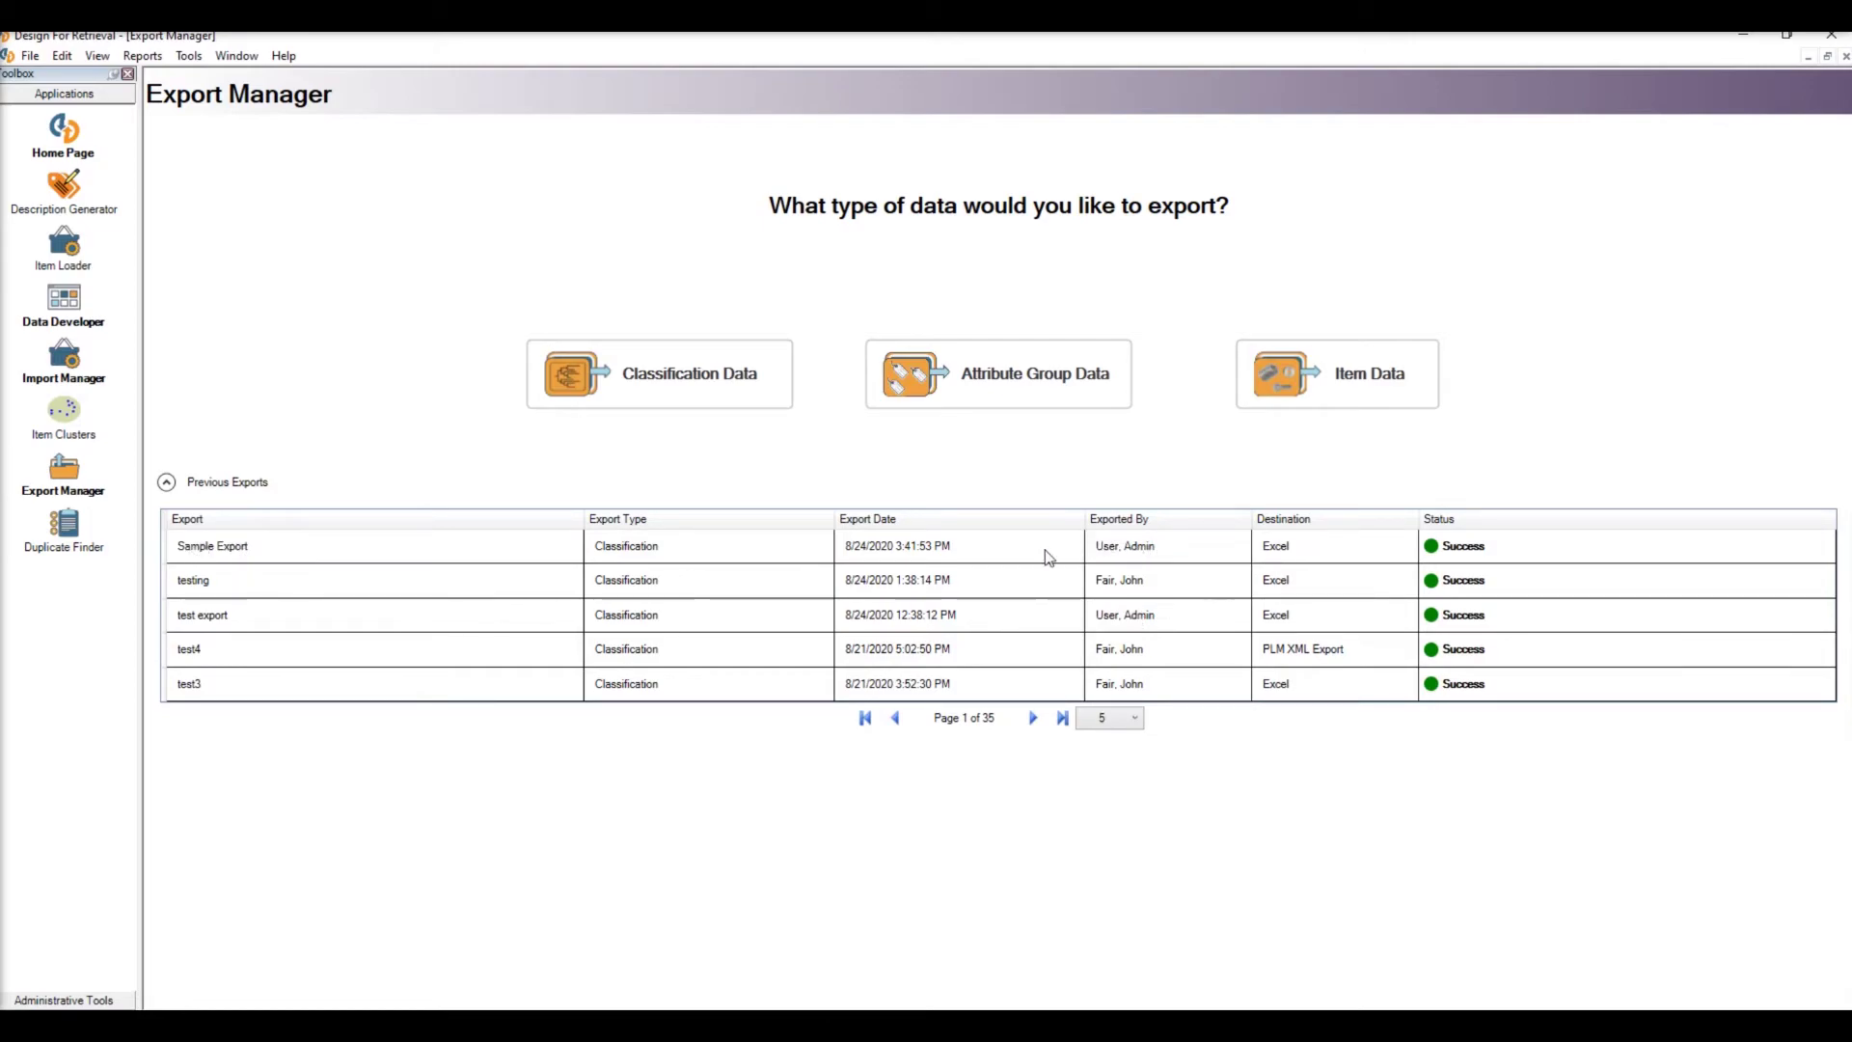
Step: Switch to Excel and examine the Attributes, Categories and Classification sheets of Sample Export.xlsx, including parent categories, attribute names, status and required flags
click(299, 1025)
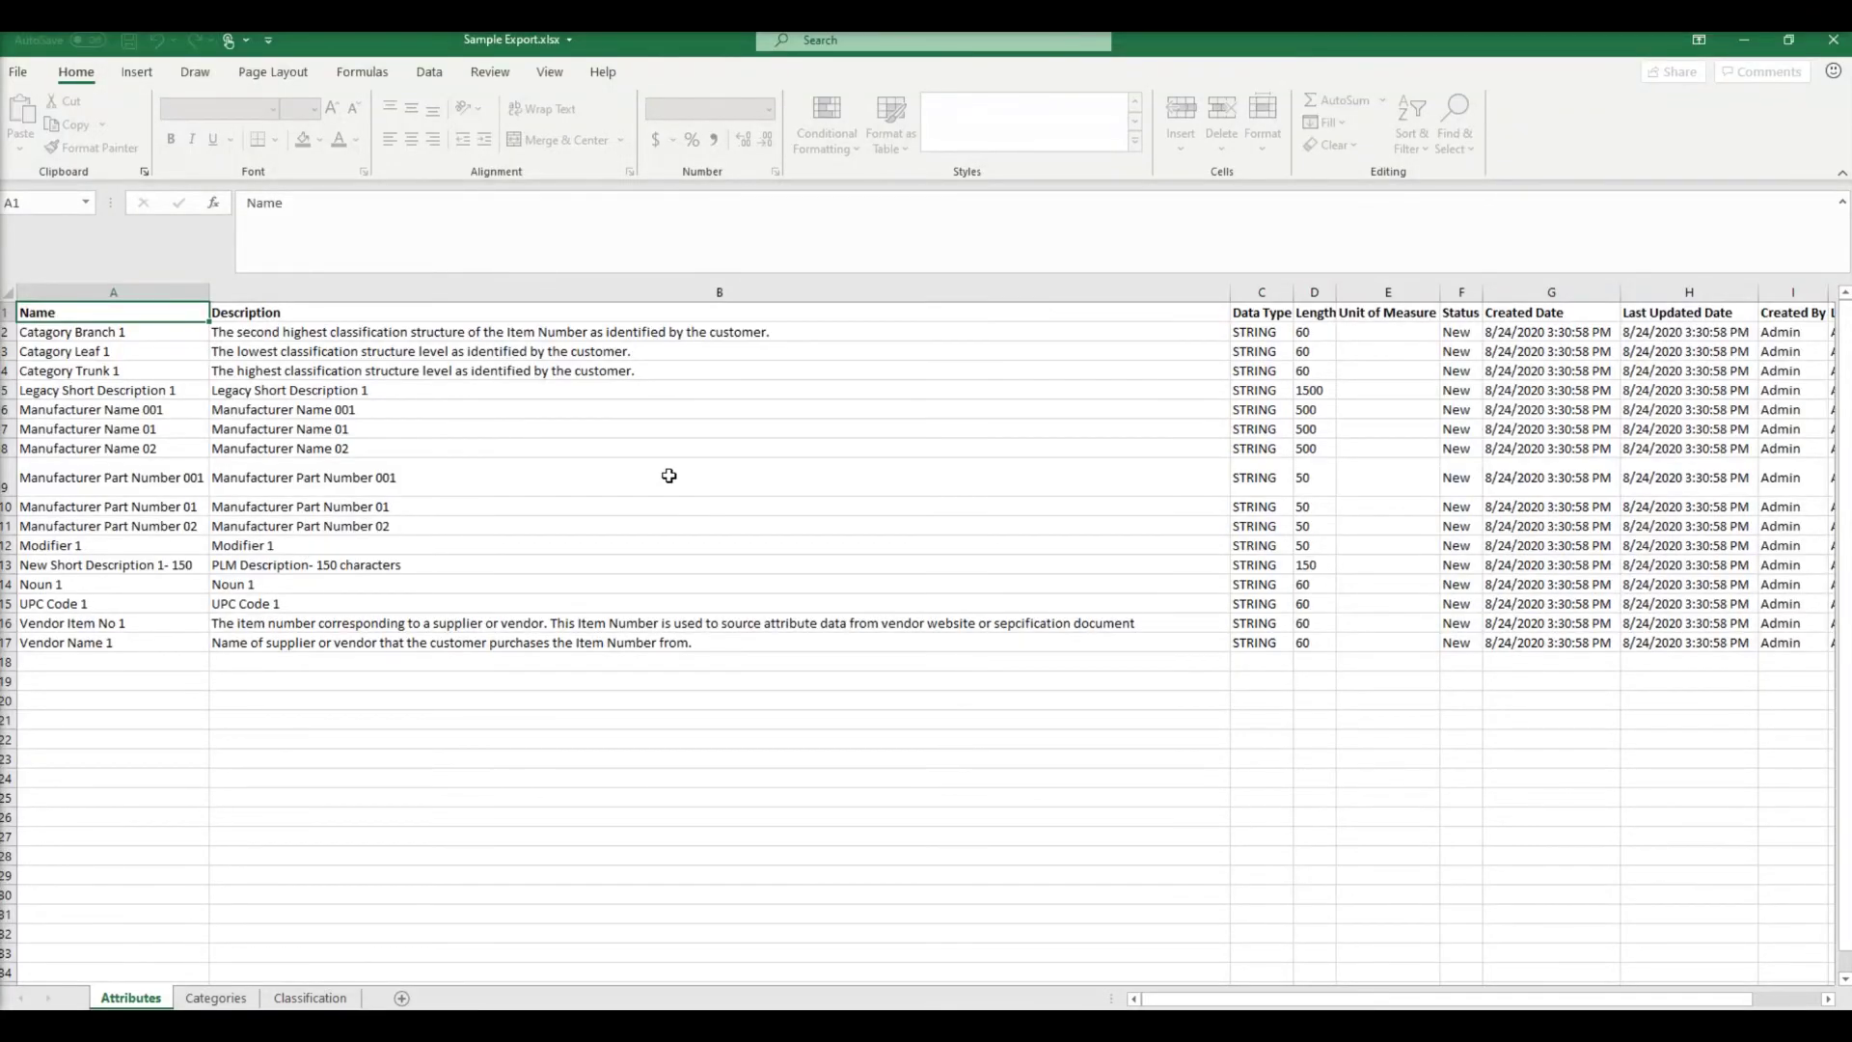
click(628, 725)
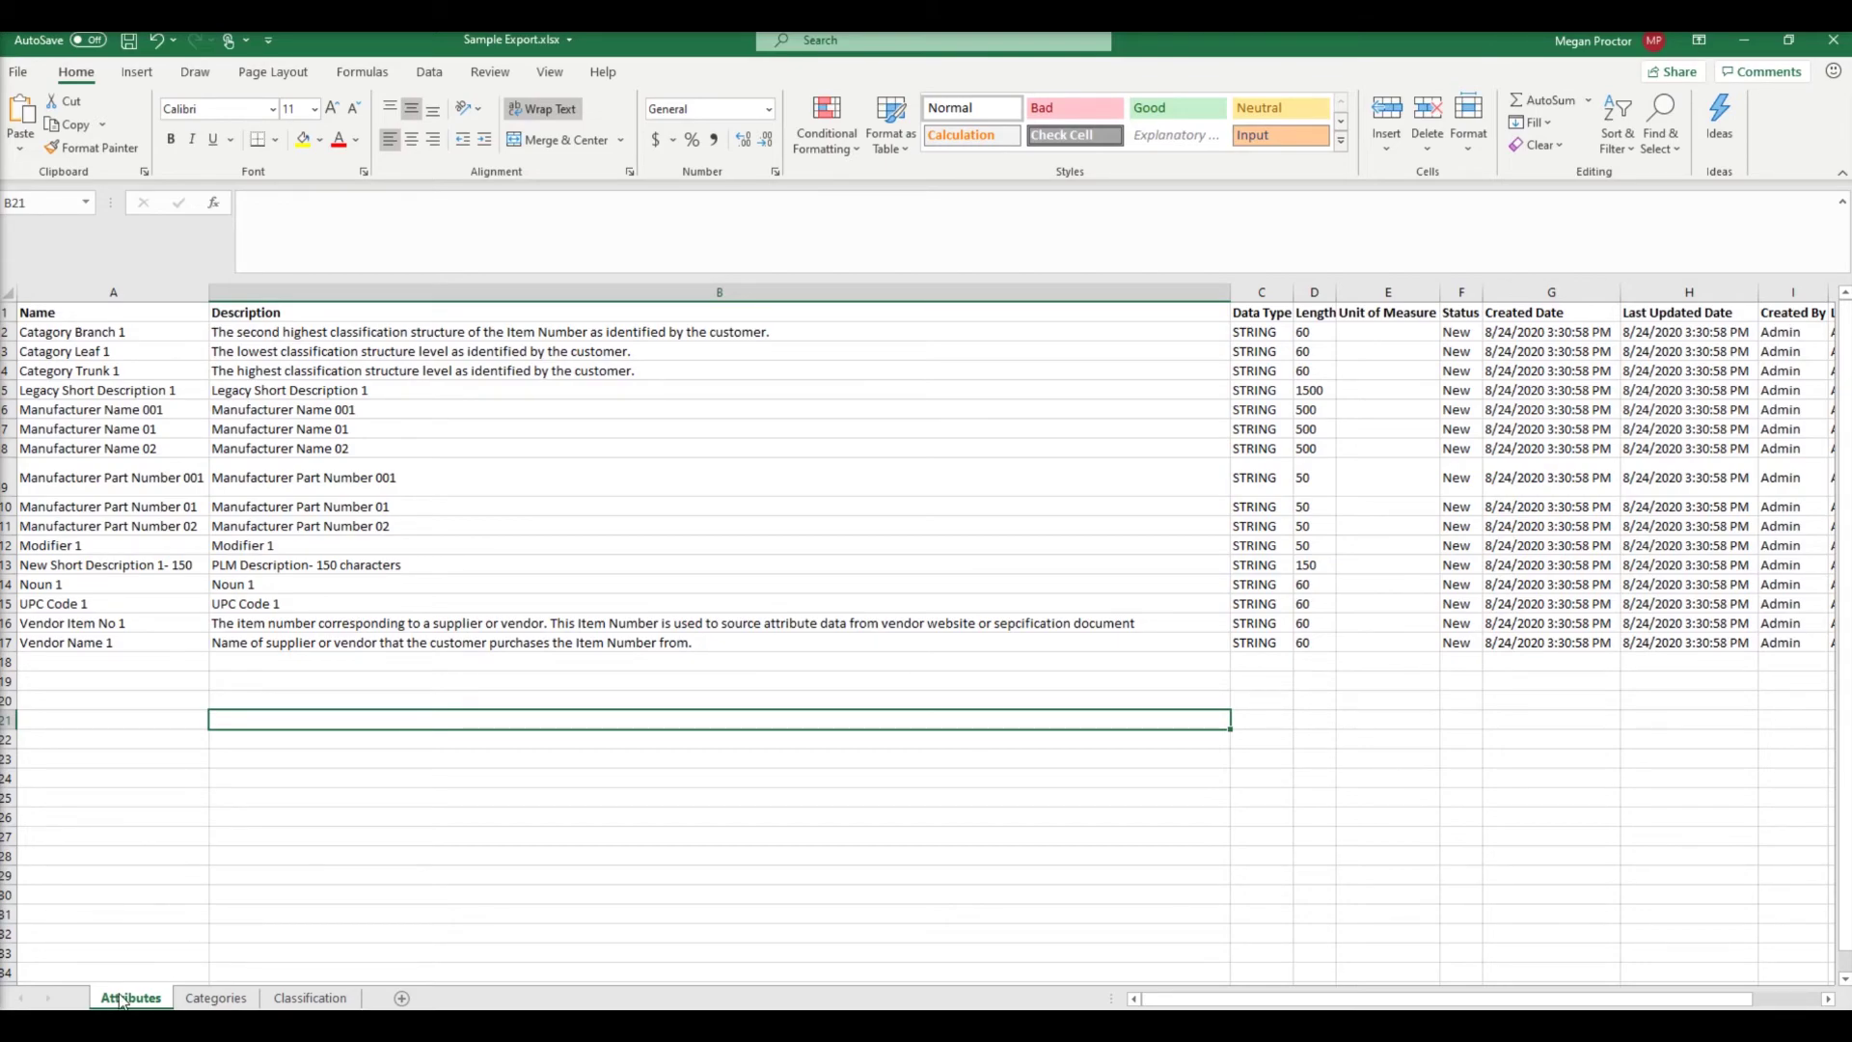
click(235, 1005)
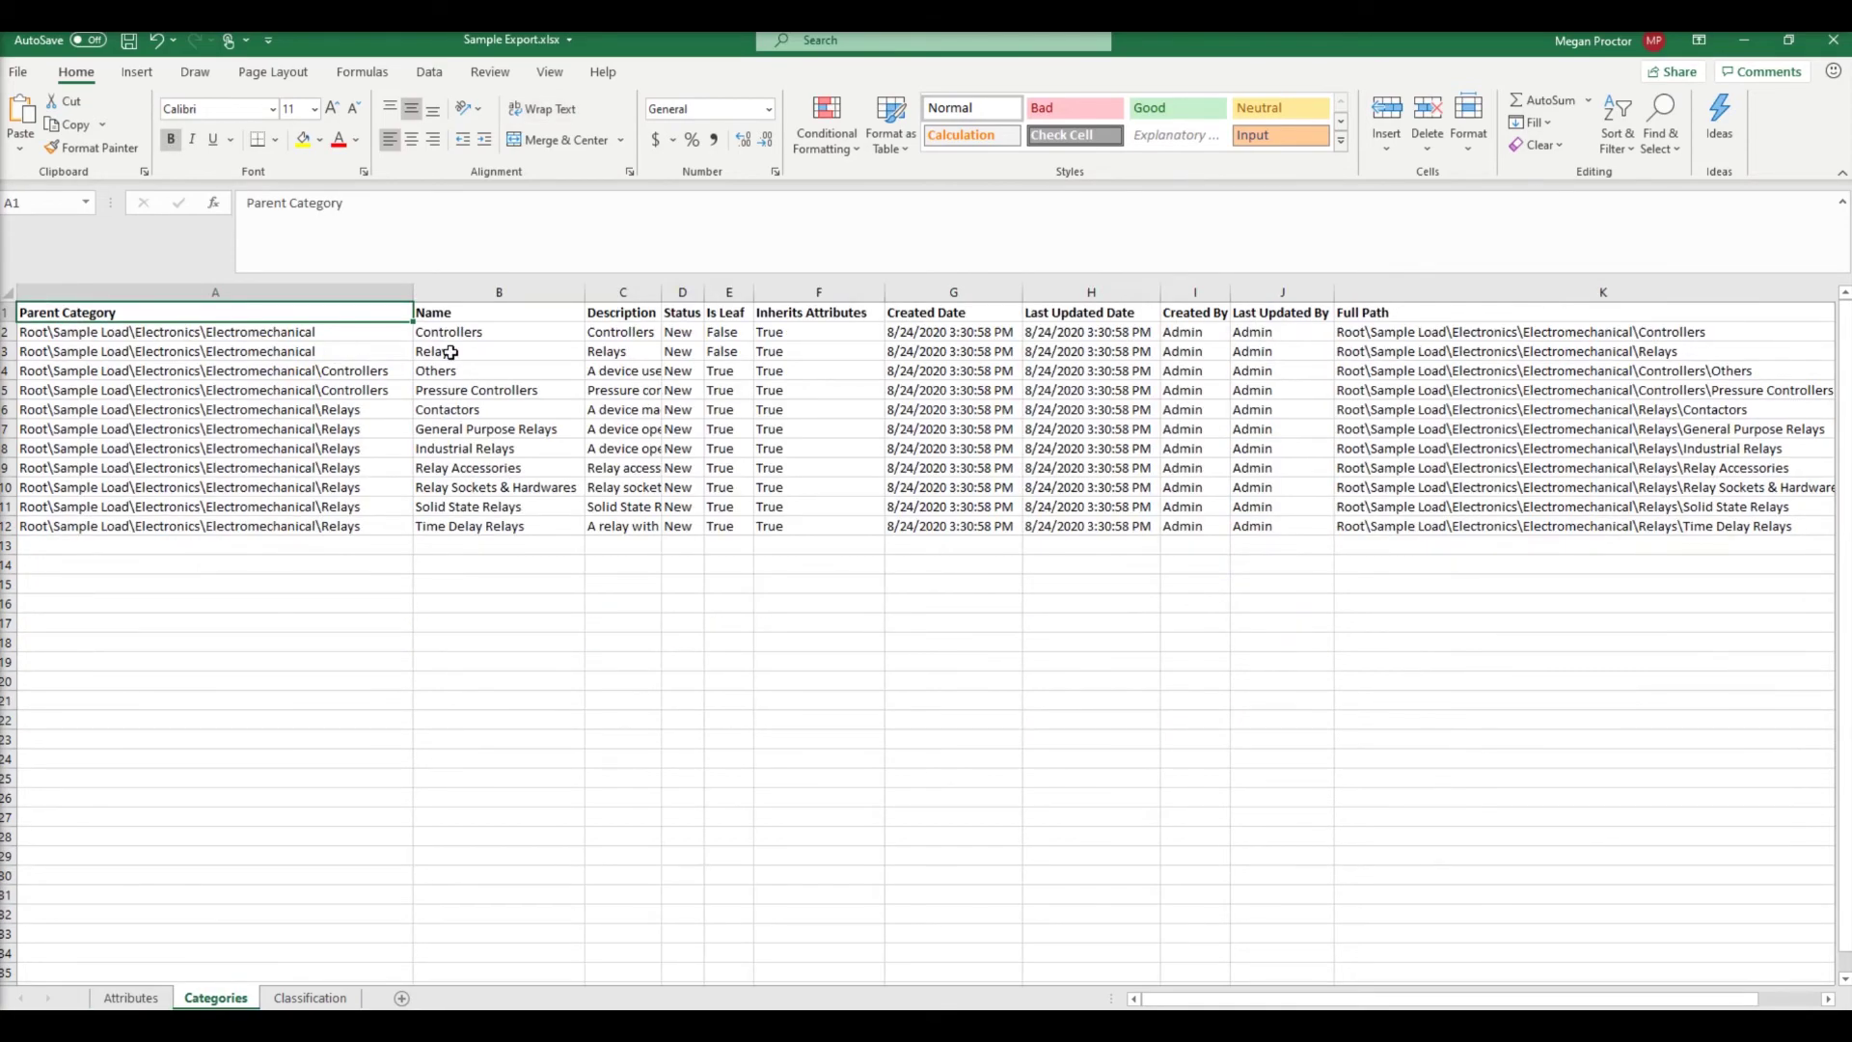
drag(400, 353, 309, 527)
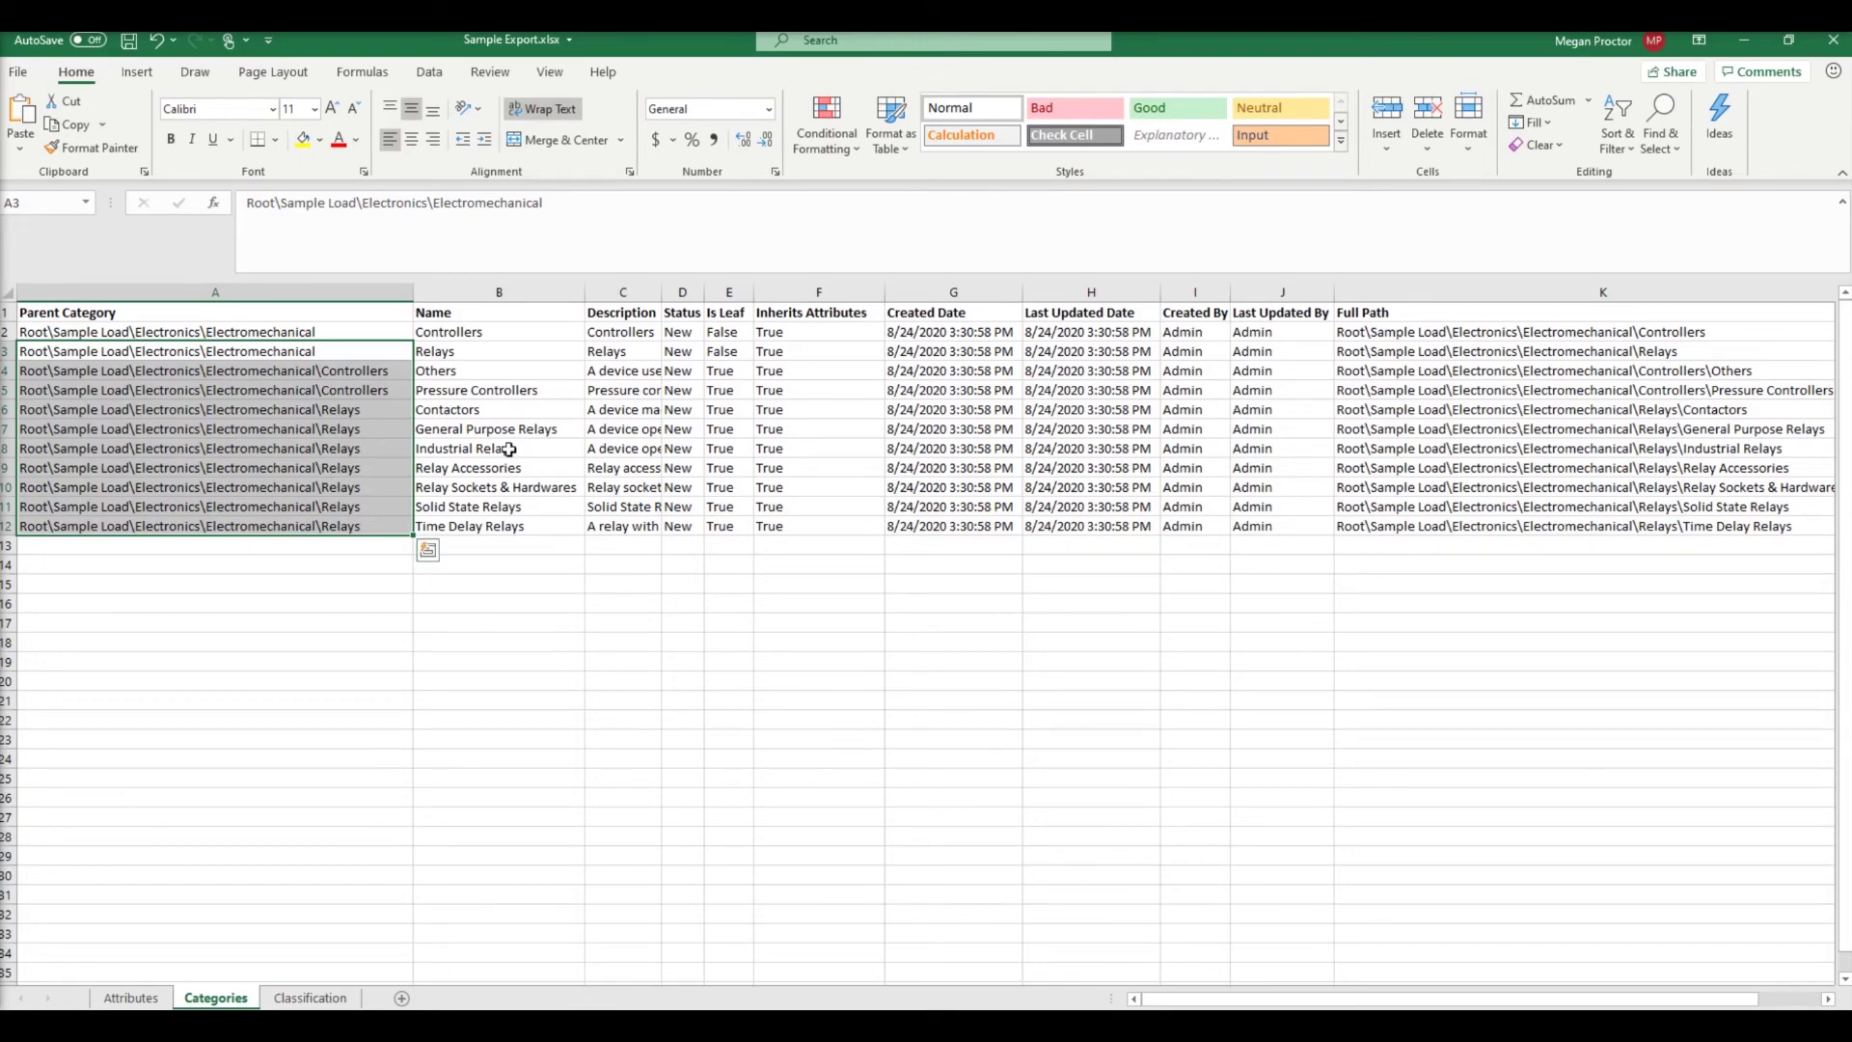
click(295, 999)
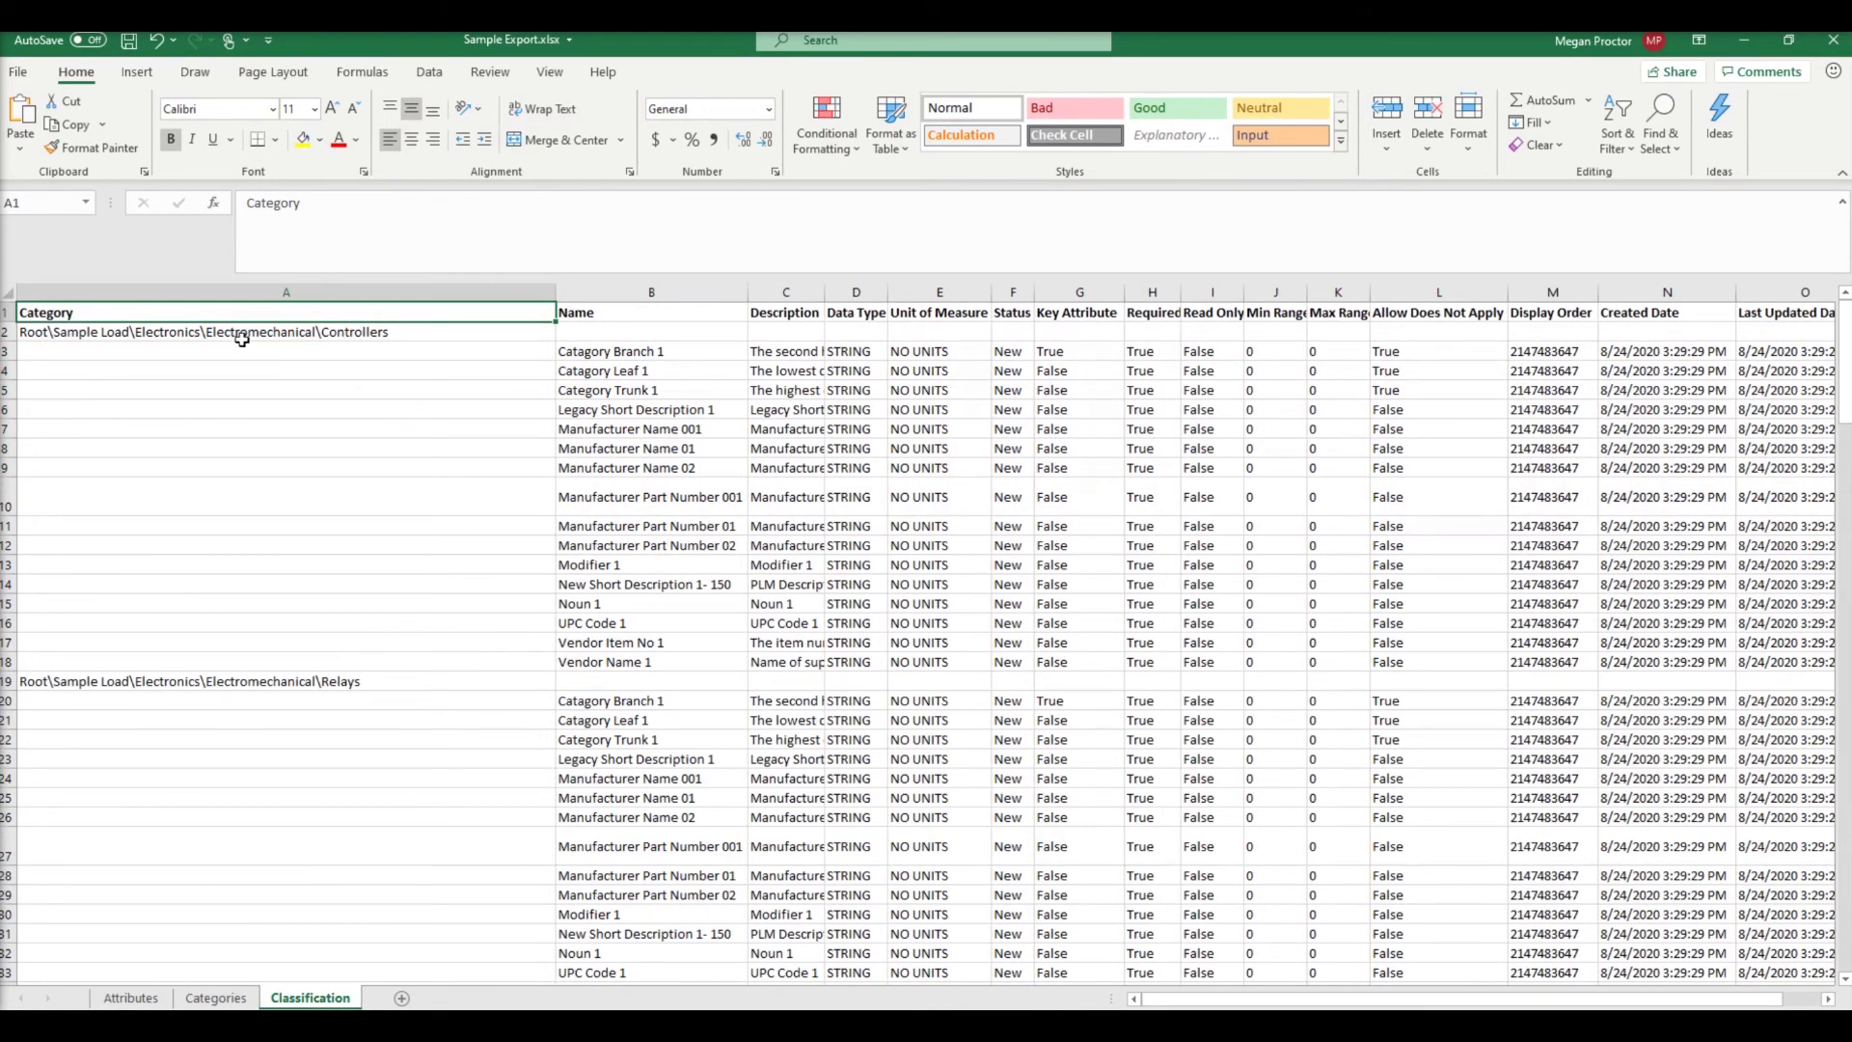
drag(641, 355, 688, 576)
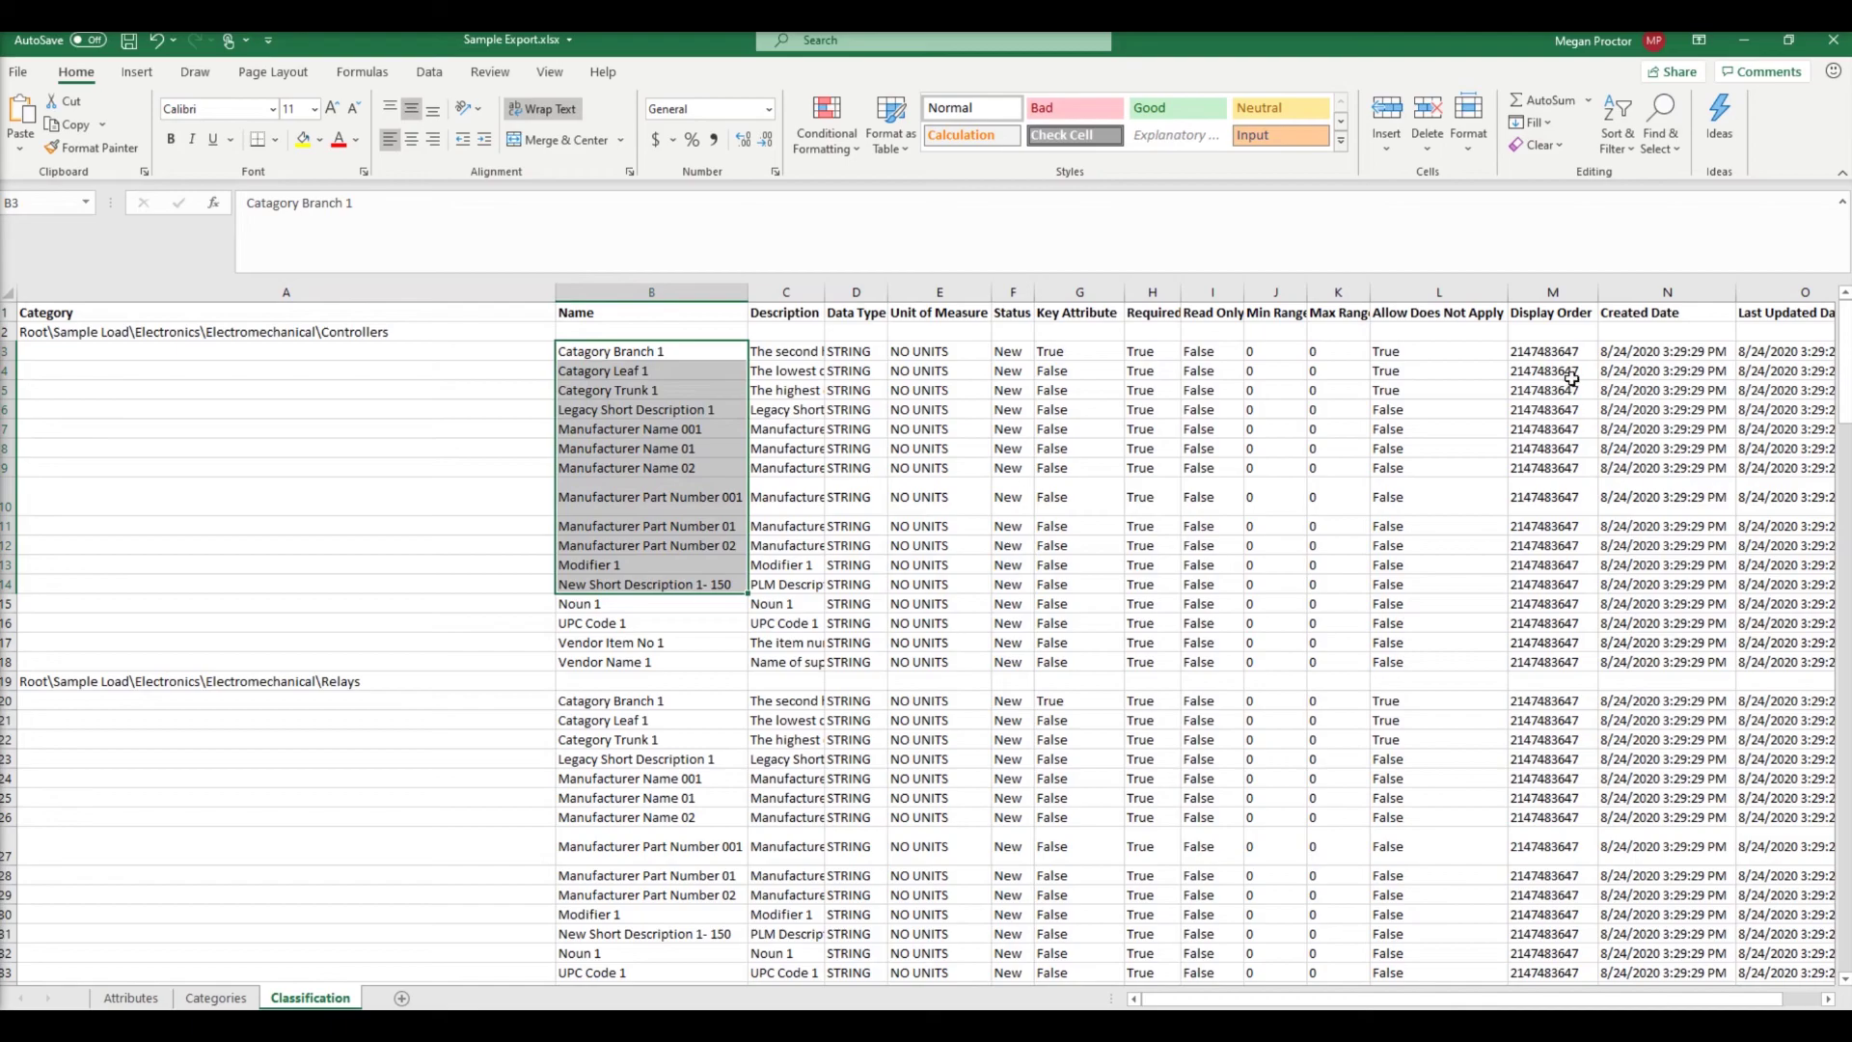
click(1010, 369)
click(1143, 389)
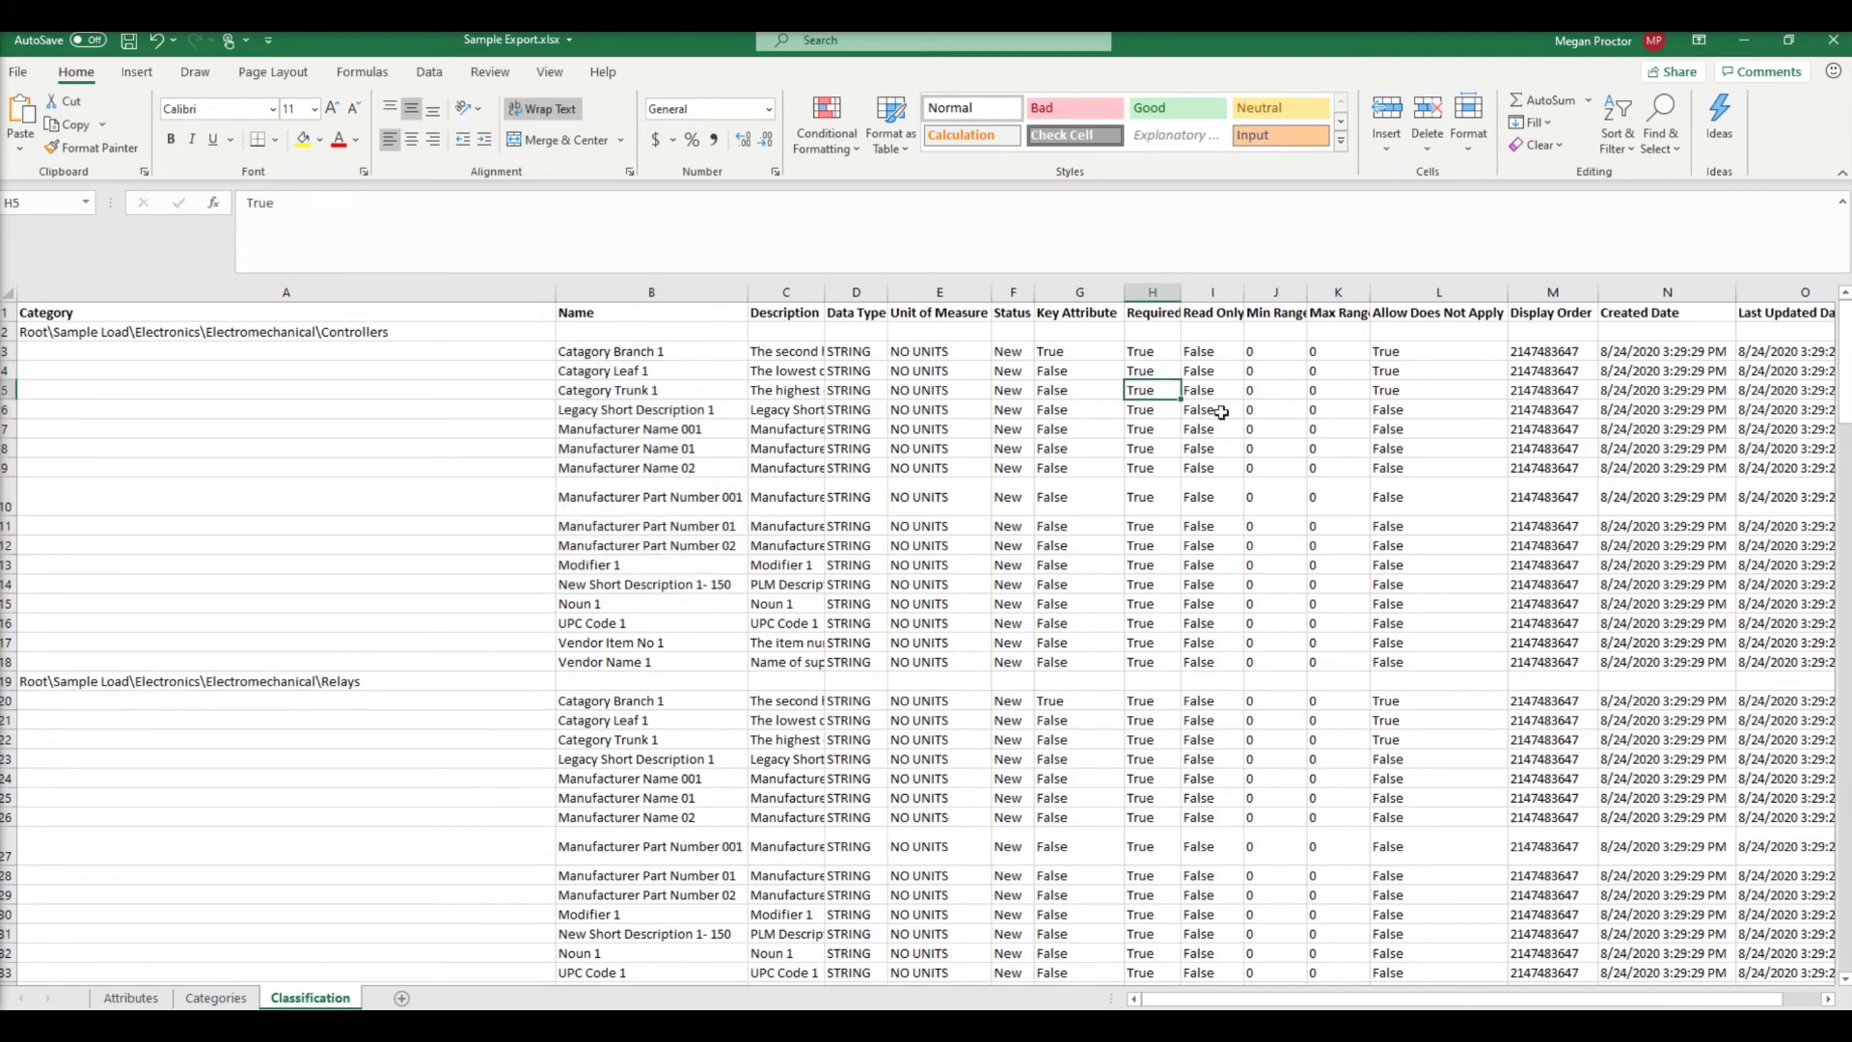